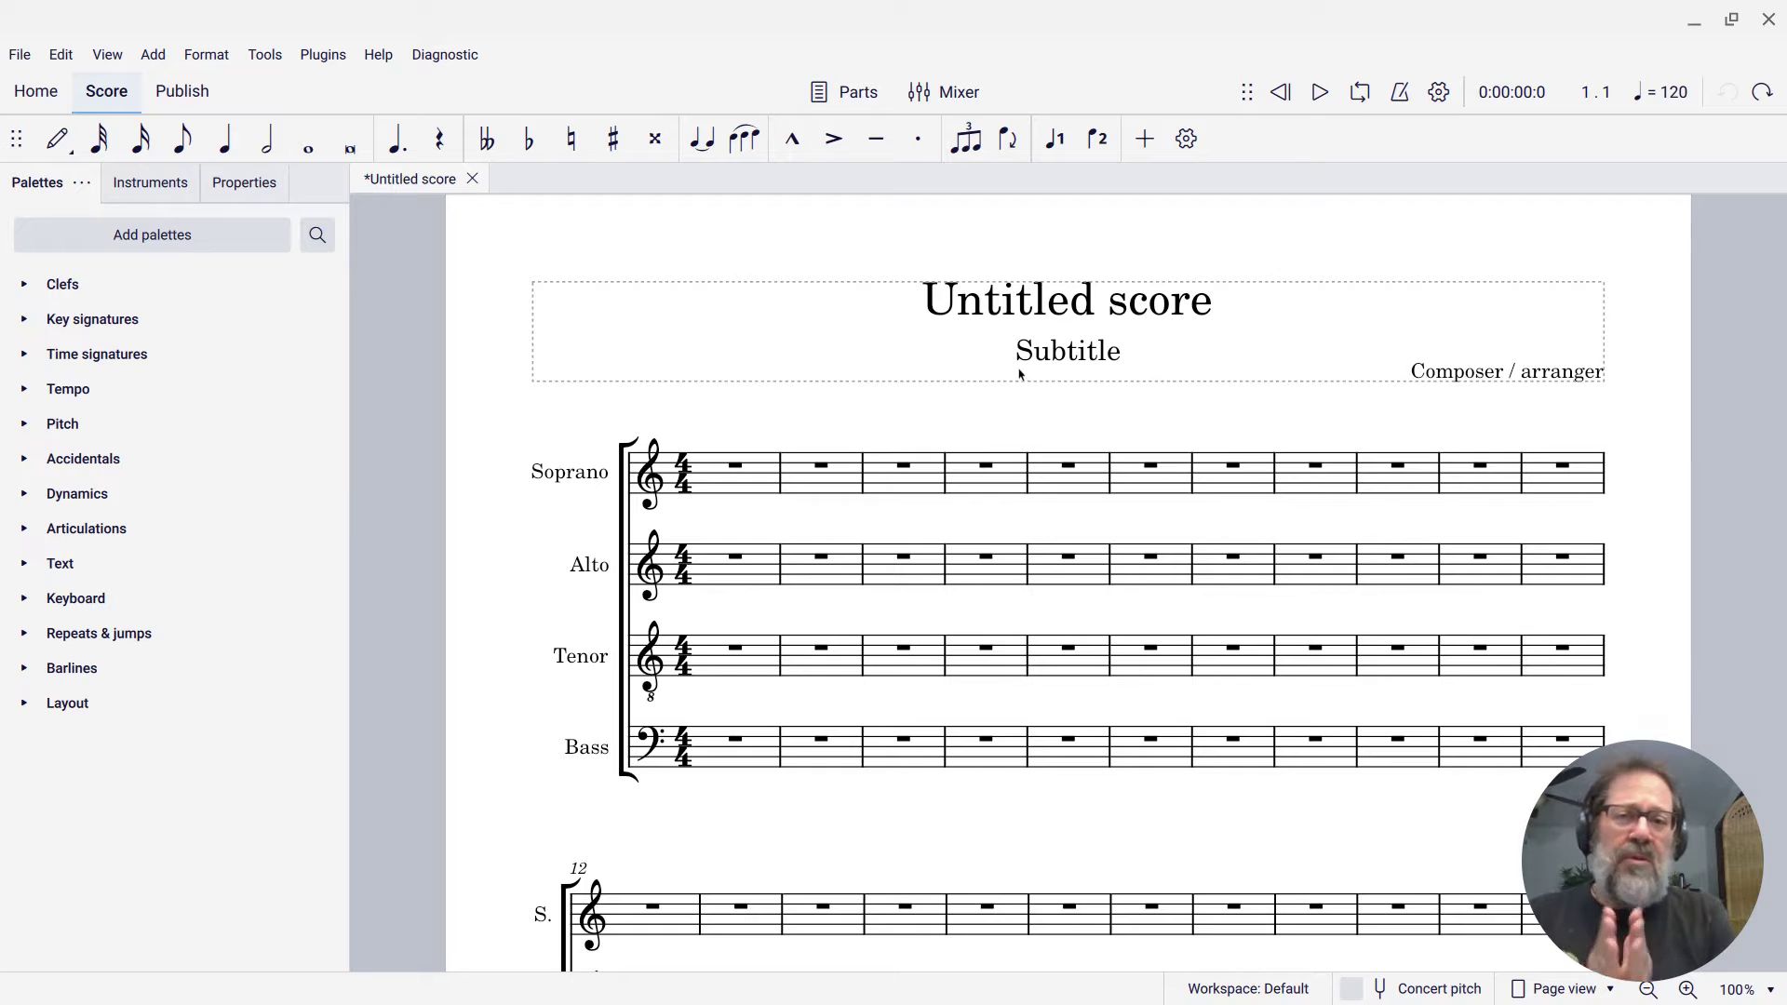
# Select the first Soprano measure and expand the Layout palette.
pyautogui.click(714, 475)
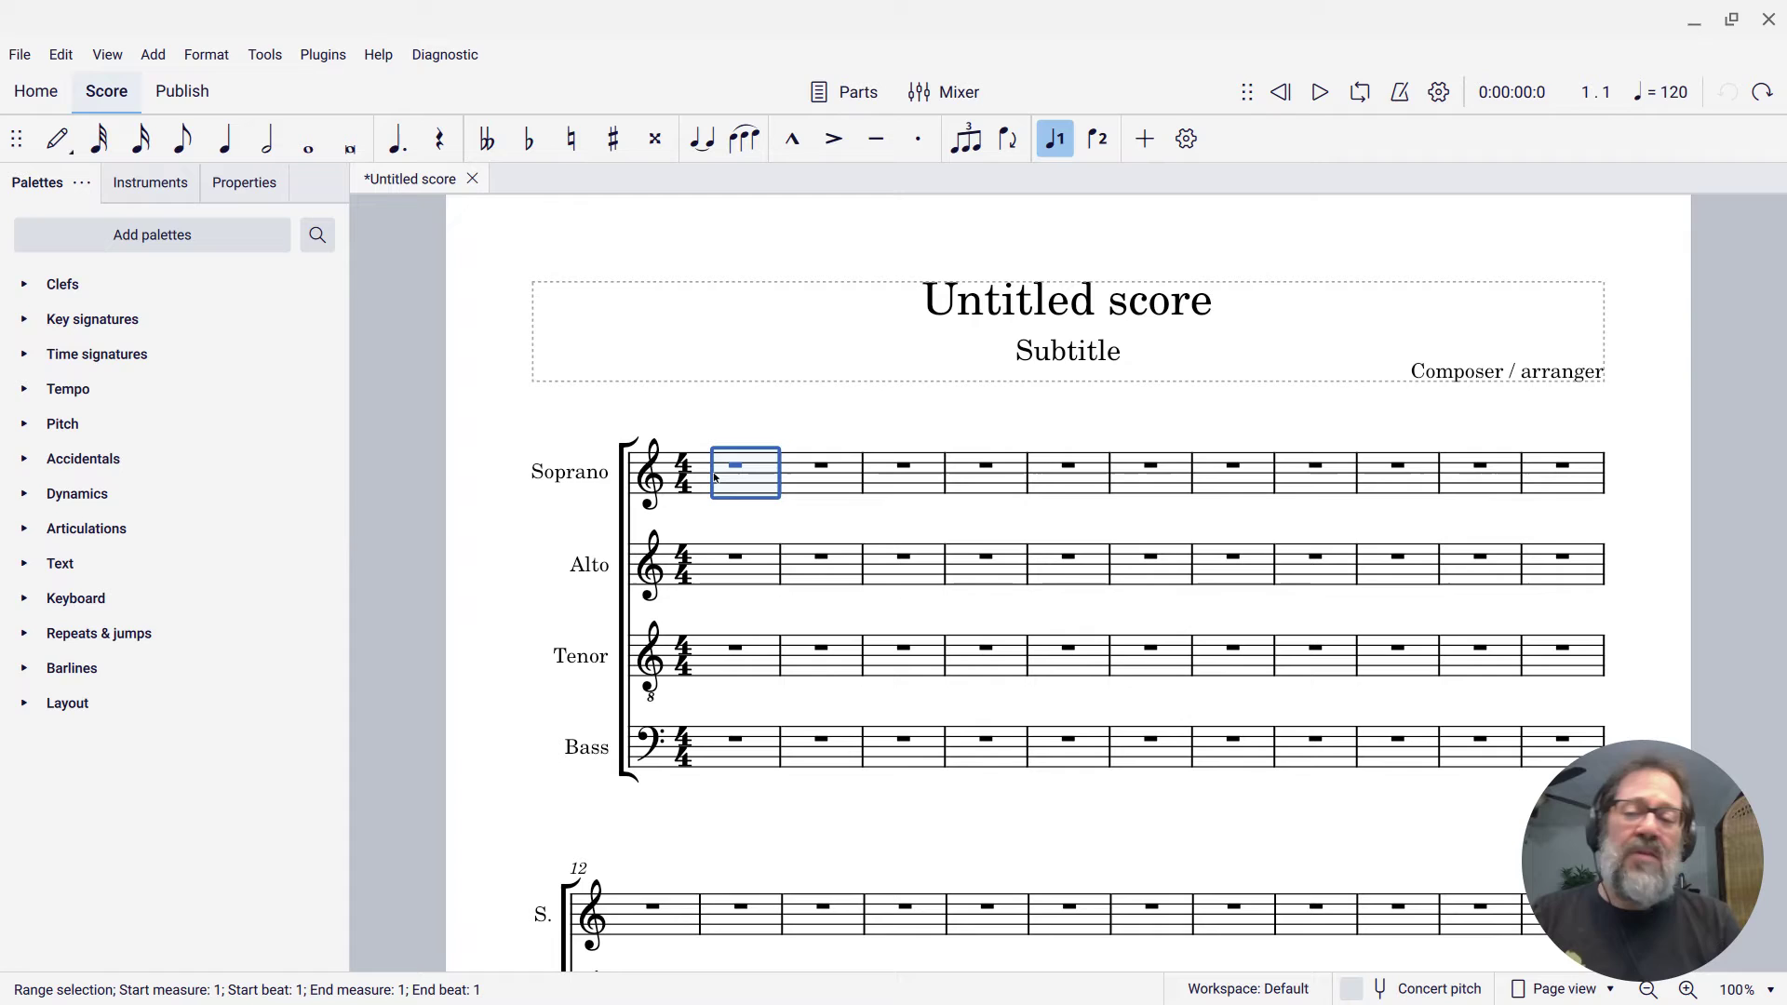
pyautogui.click(37, 709)
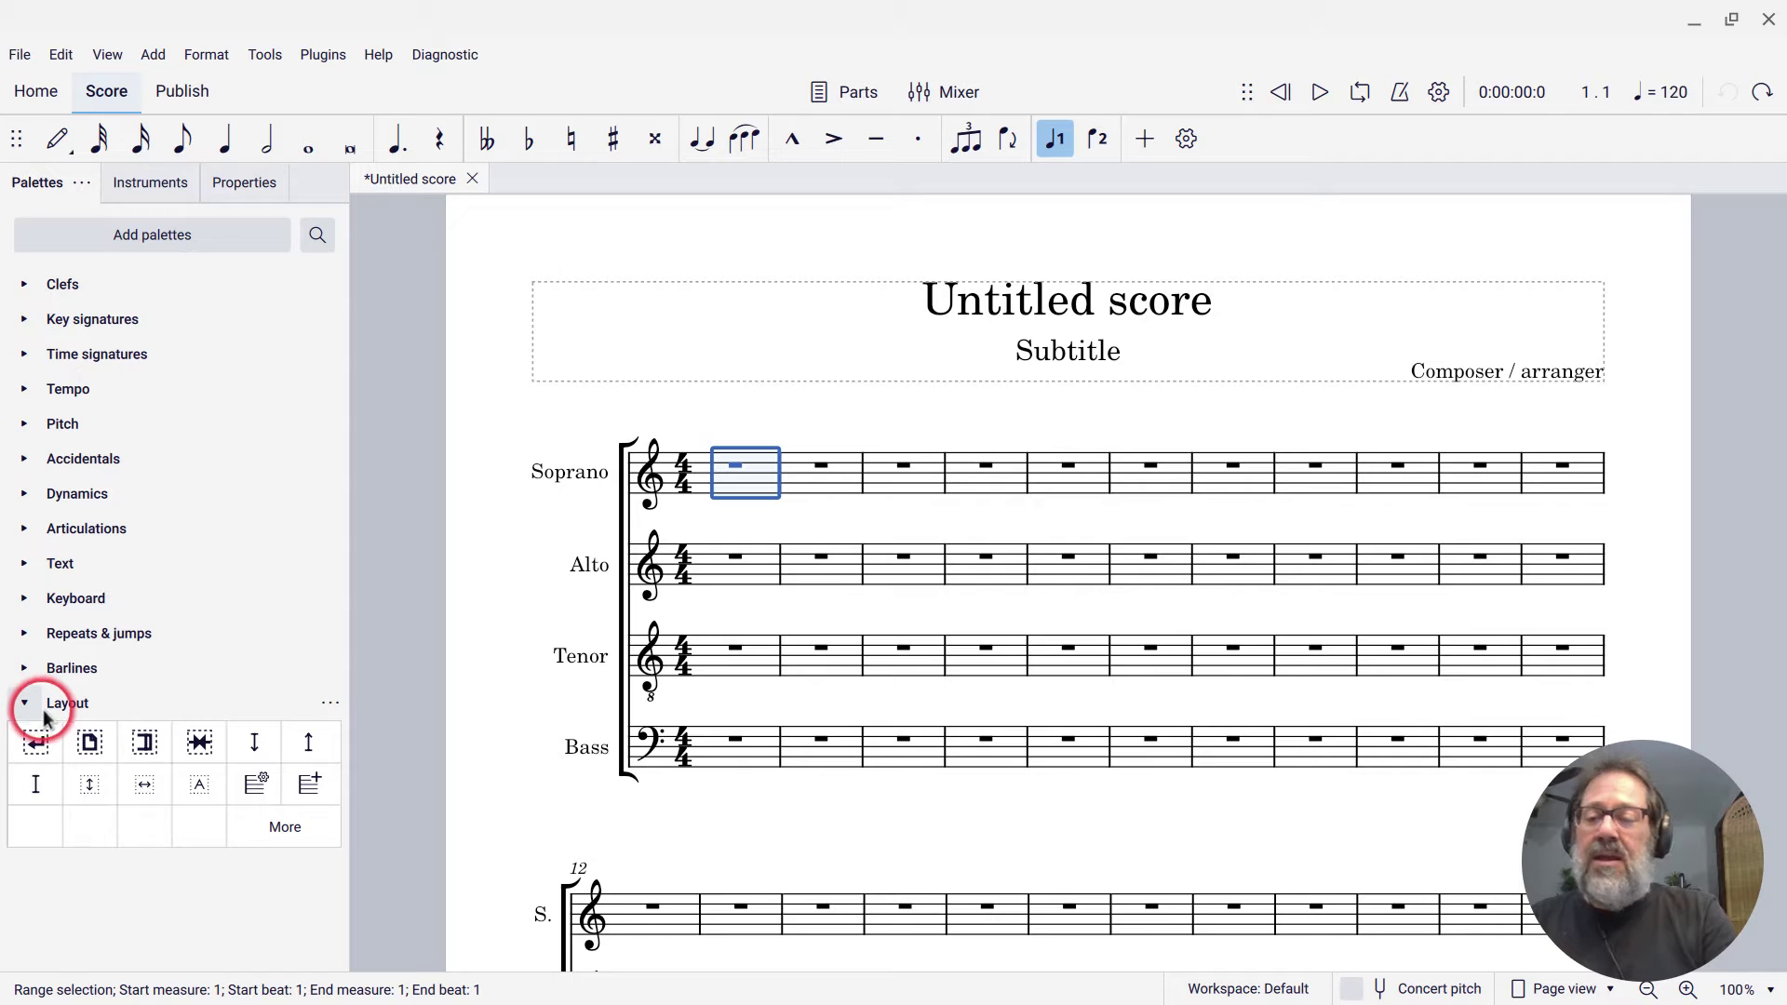
# Insert a text frame before the first system and type 'Text line 1' in it.
pyautogui.click(201, 789)
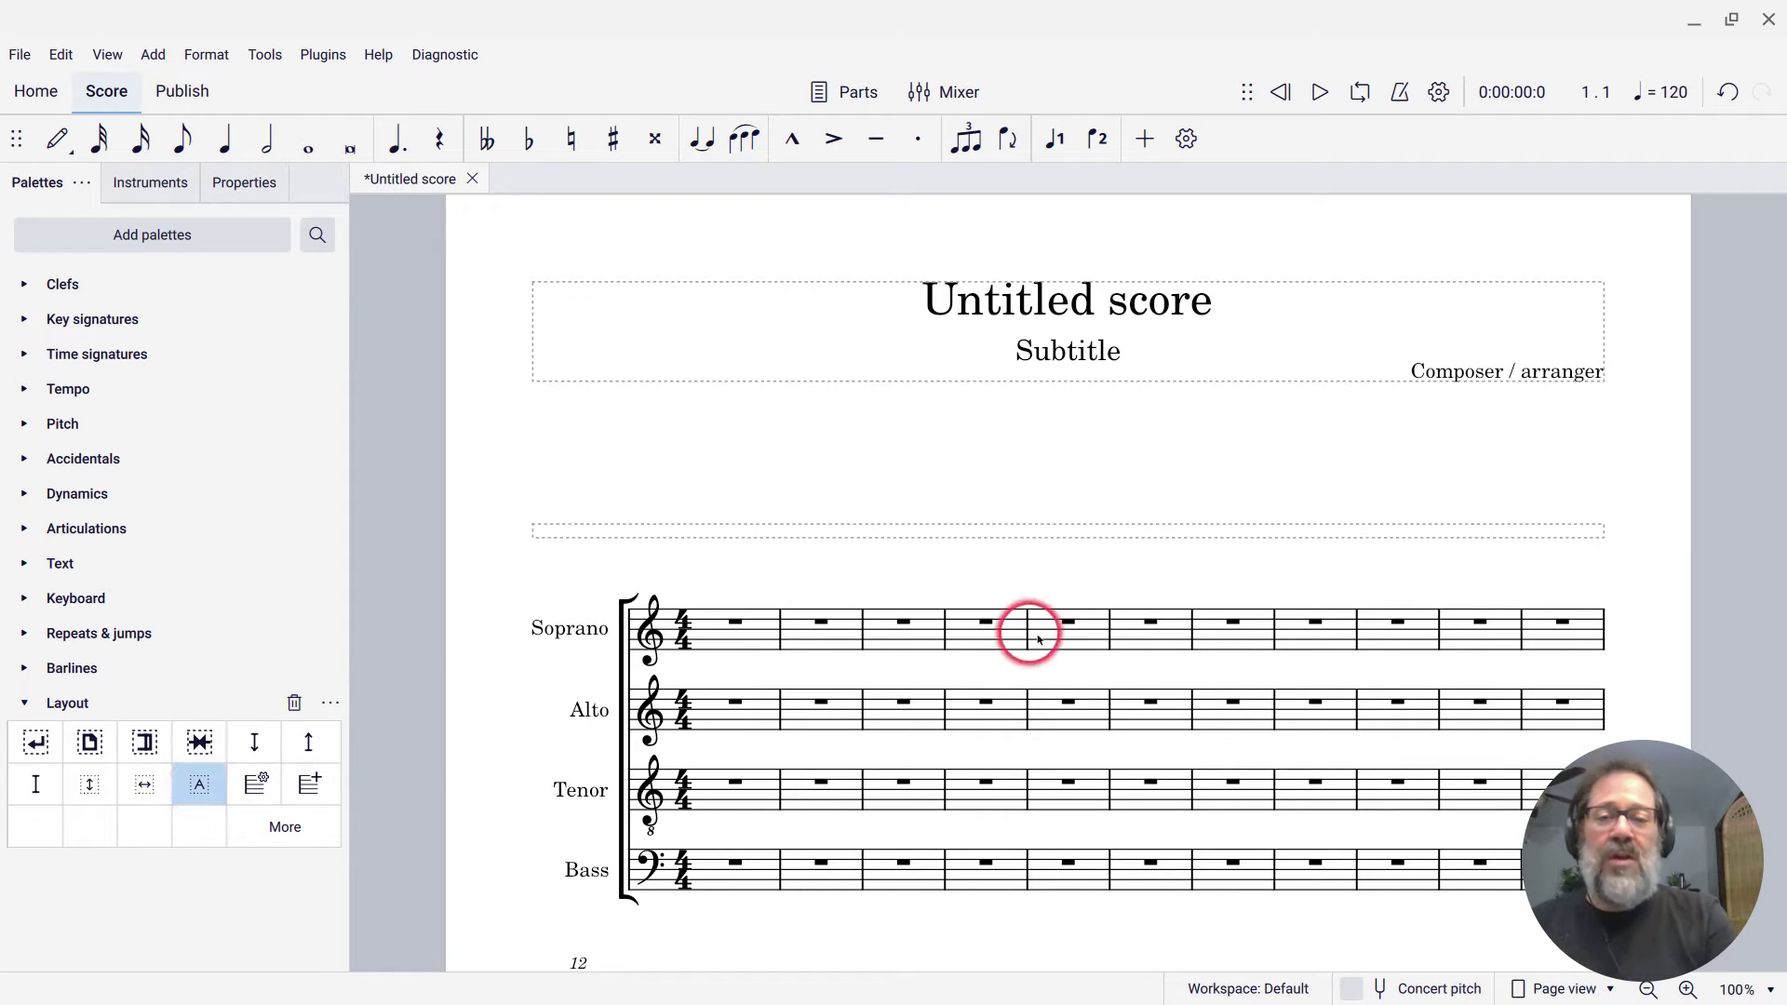
pyautogui.doubleClick(987, 533)
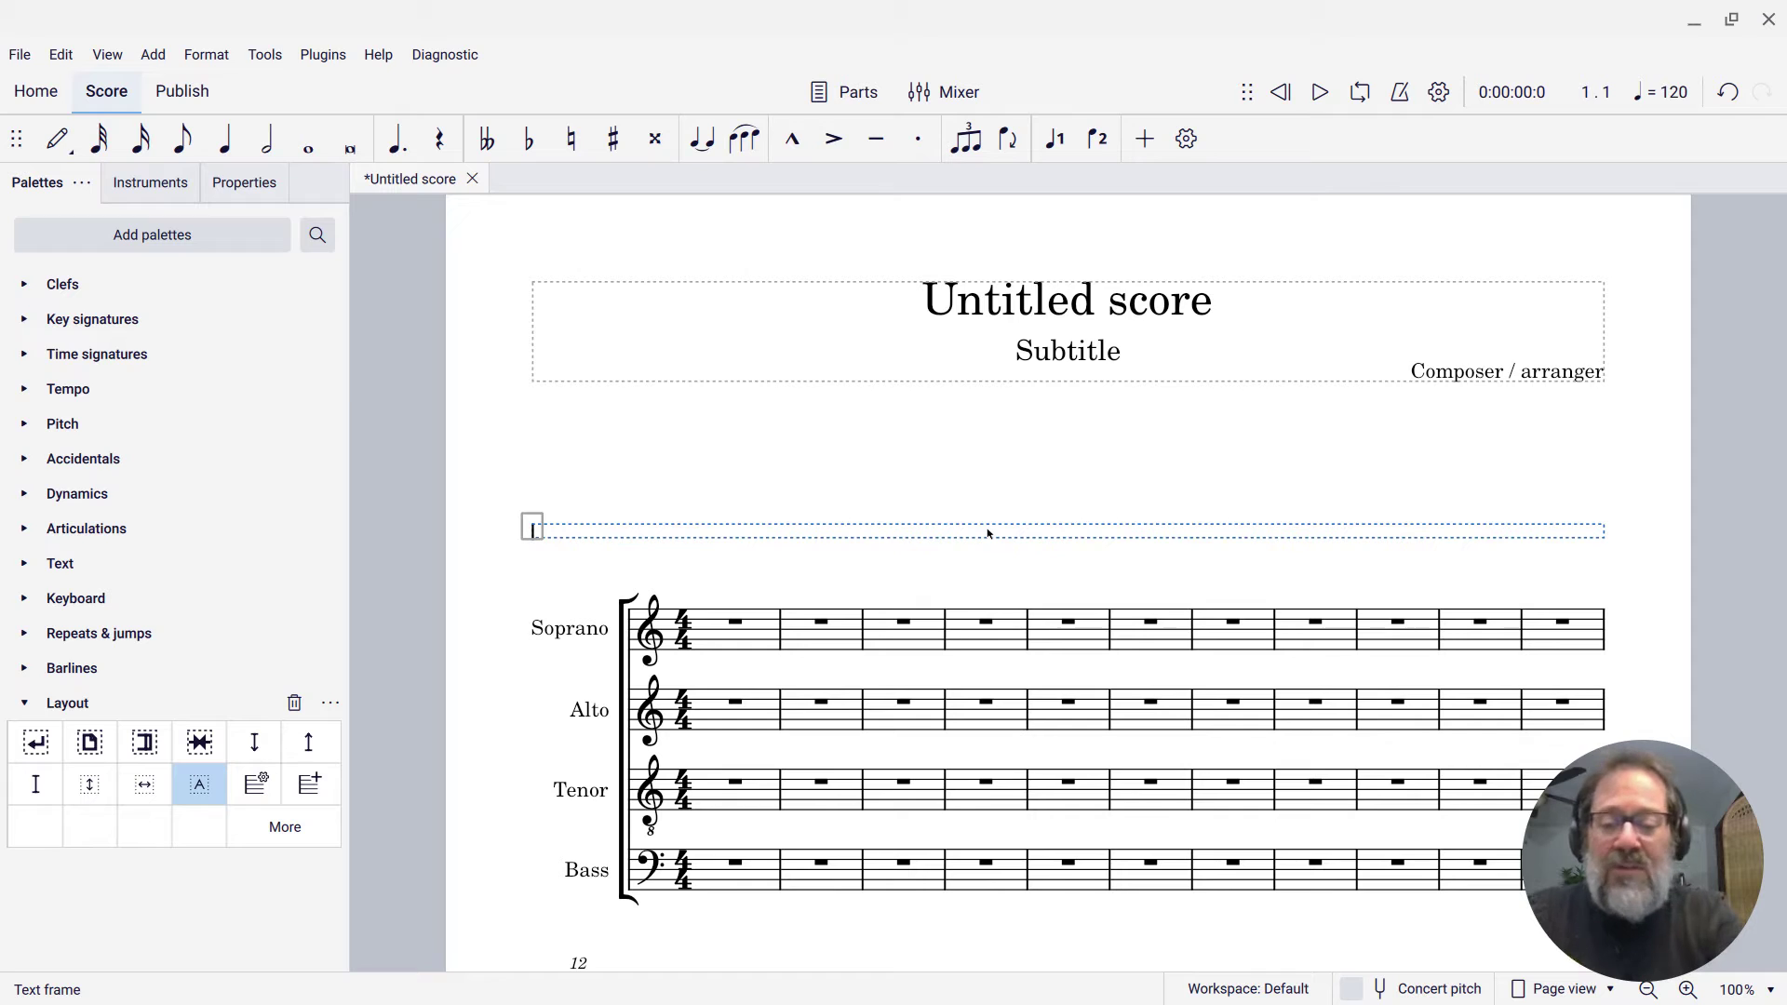
pyautogui.write('Text kkiub')
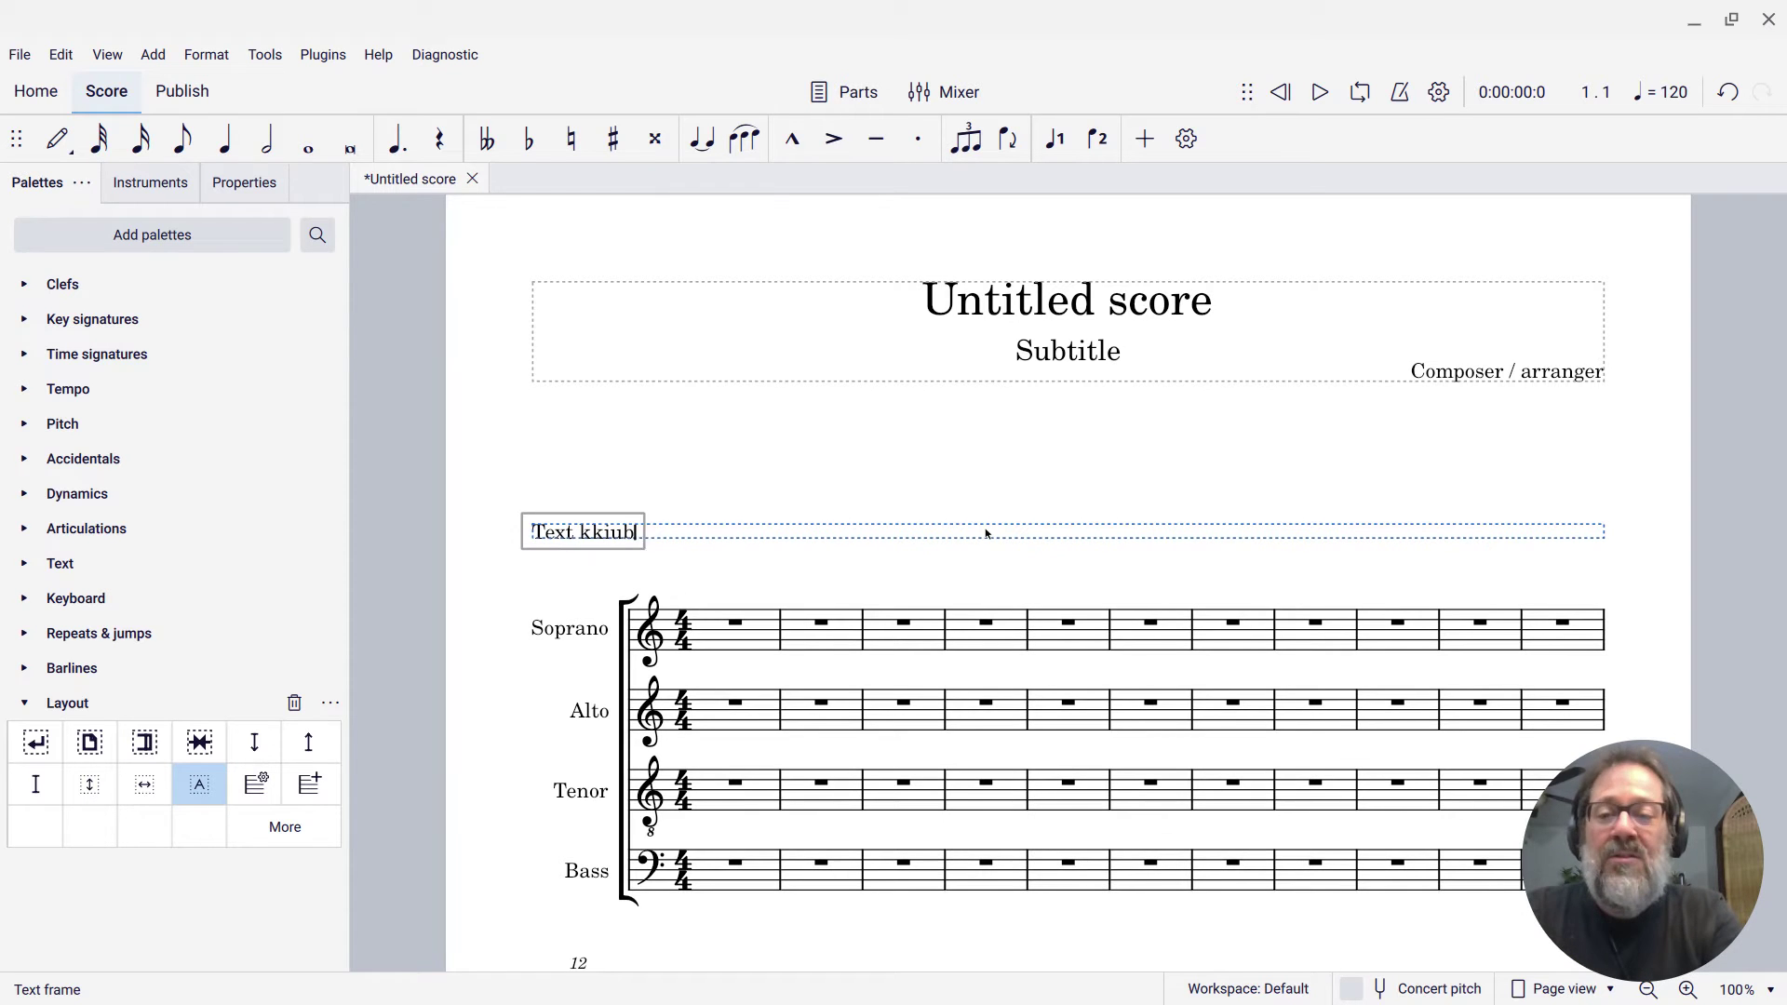
pyautogui.write('e')
pyautogui.press('BackSpace')
pyautogui.press('BackSpace')
pyautogui.press('BackSpace')
pyautogui.press('BackSpace')
pyautogui.press('BackSpace')
pyautogui.press('BackSpace')
pyautogui.write('l')
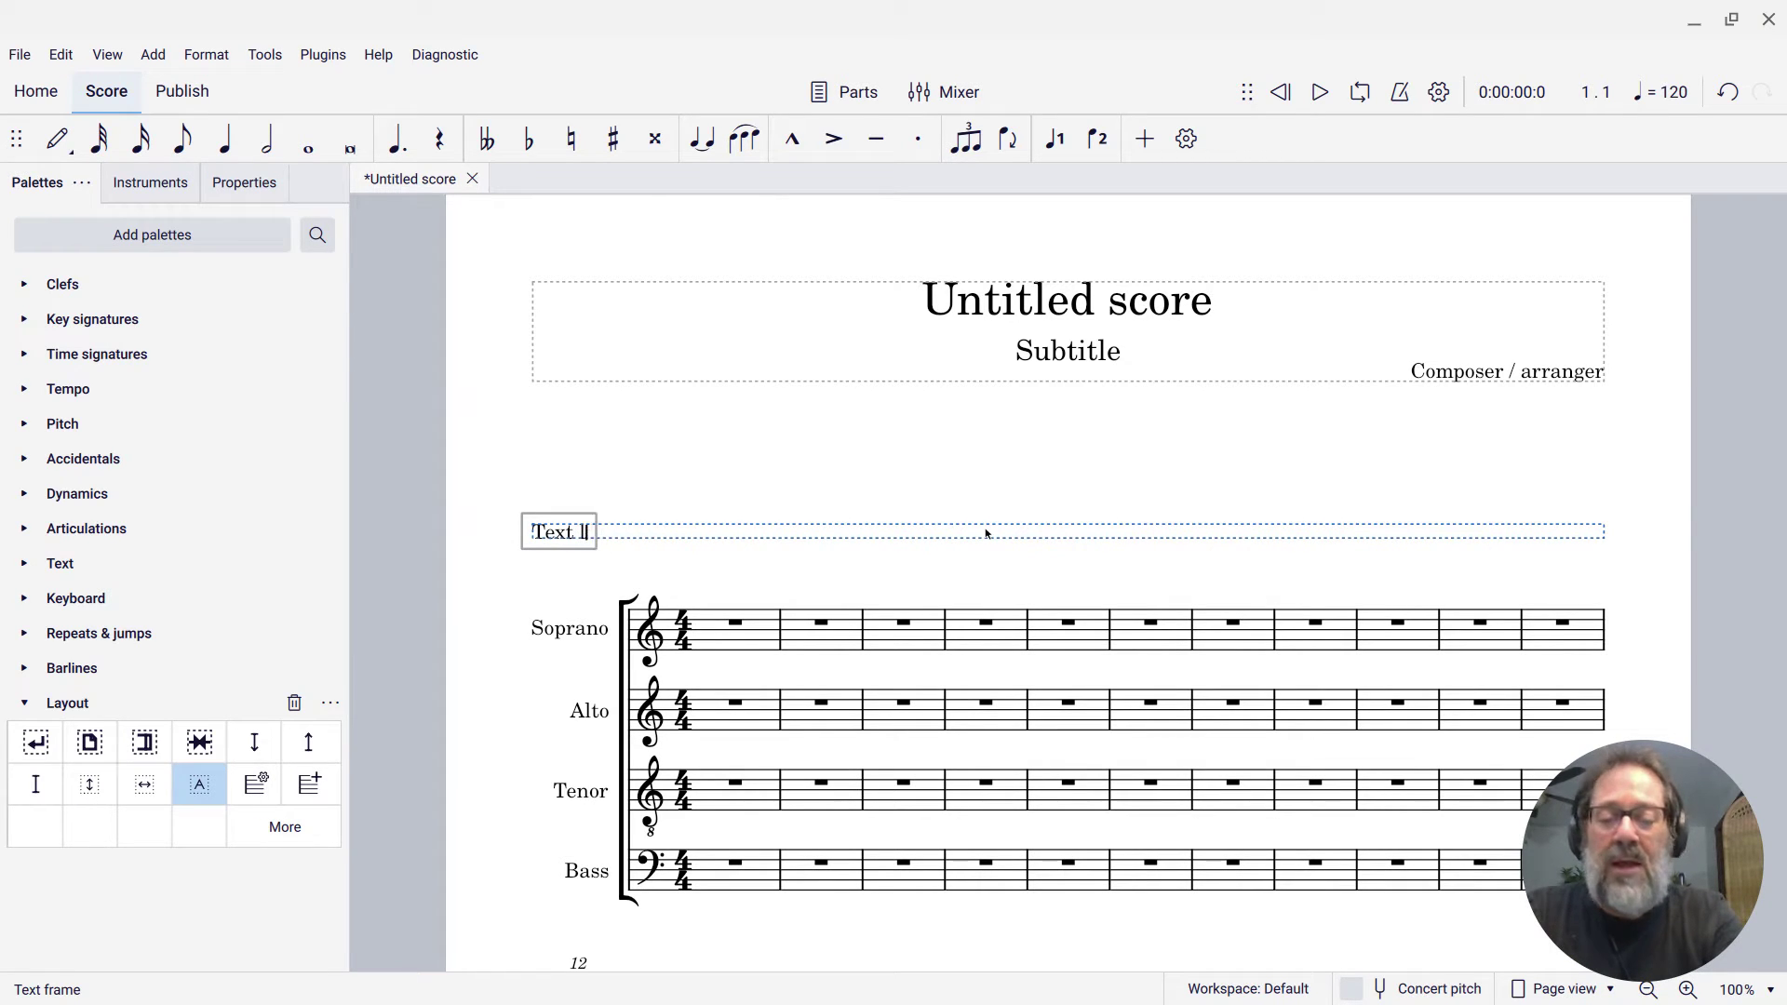
pyautogui.write('ine 1')
# Add 'line 2', 'line 3' and '4' as separate lines, then finish editing.
pyautogui.press('Return')
pyautogui.write('line 2')
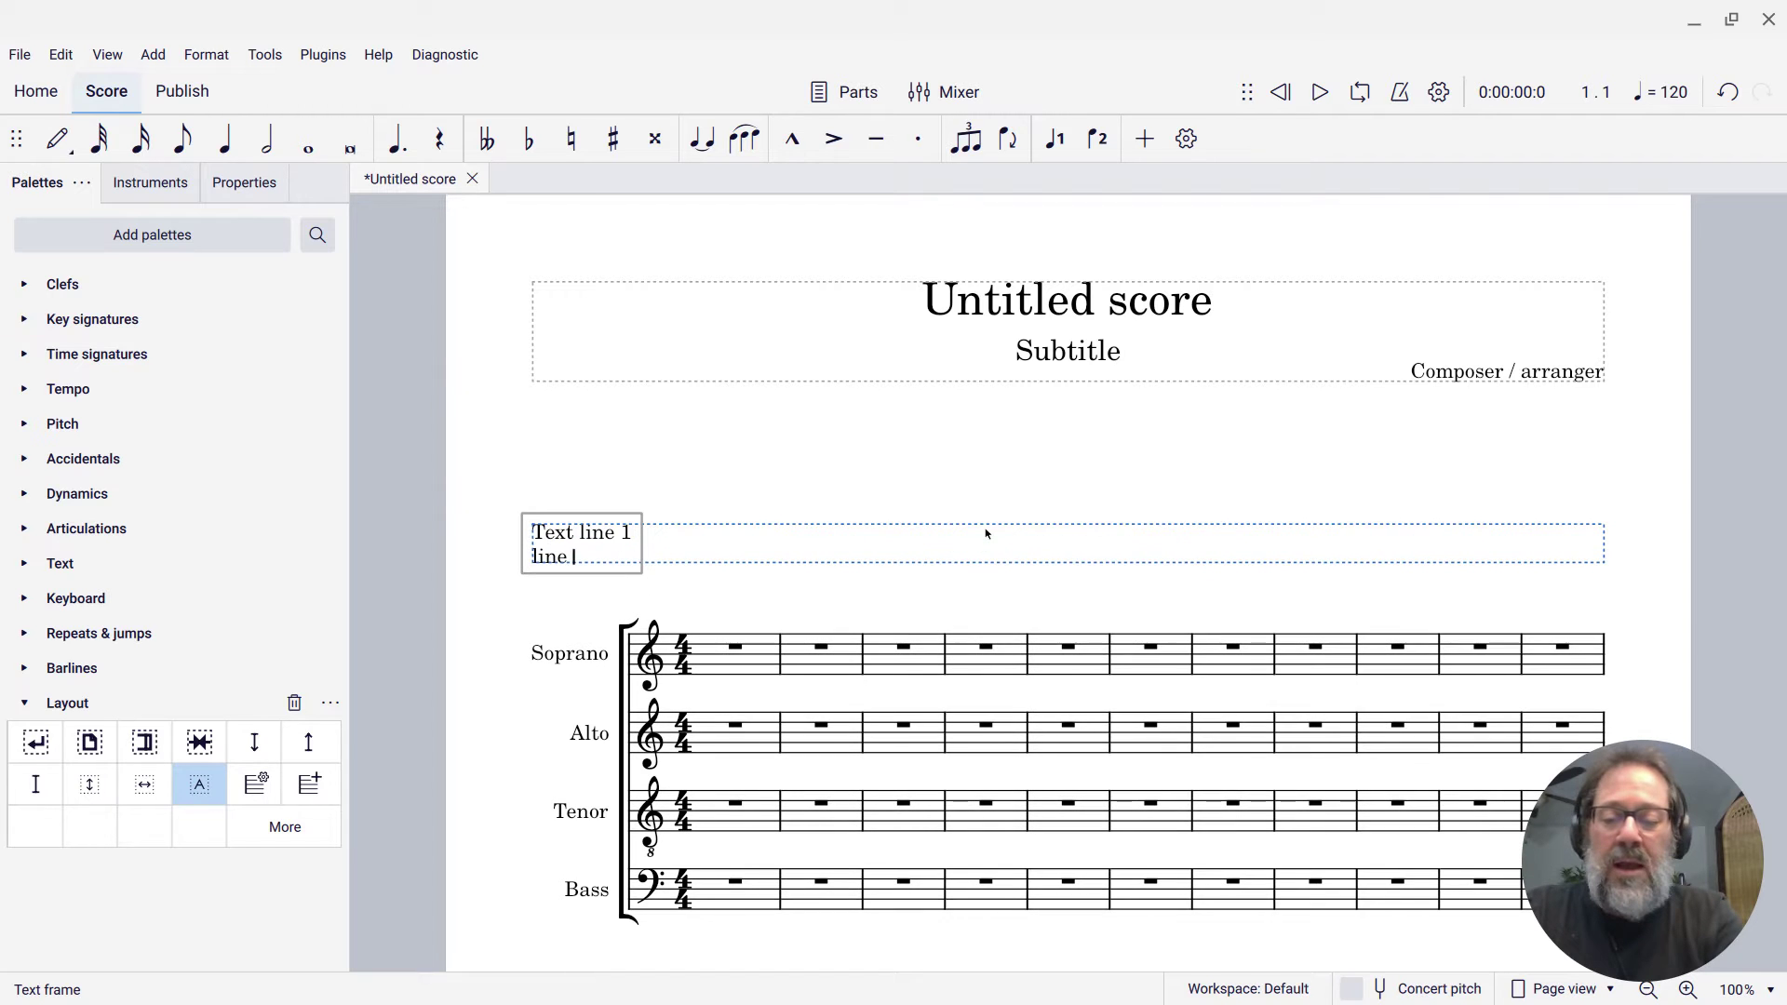
pyautogui.press('Return')
pyautogui.write('line 3')
pyautogui.press('Return')
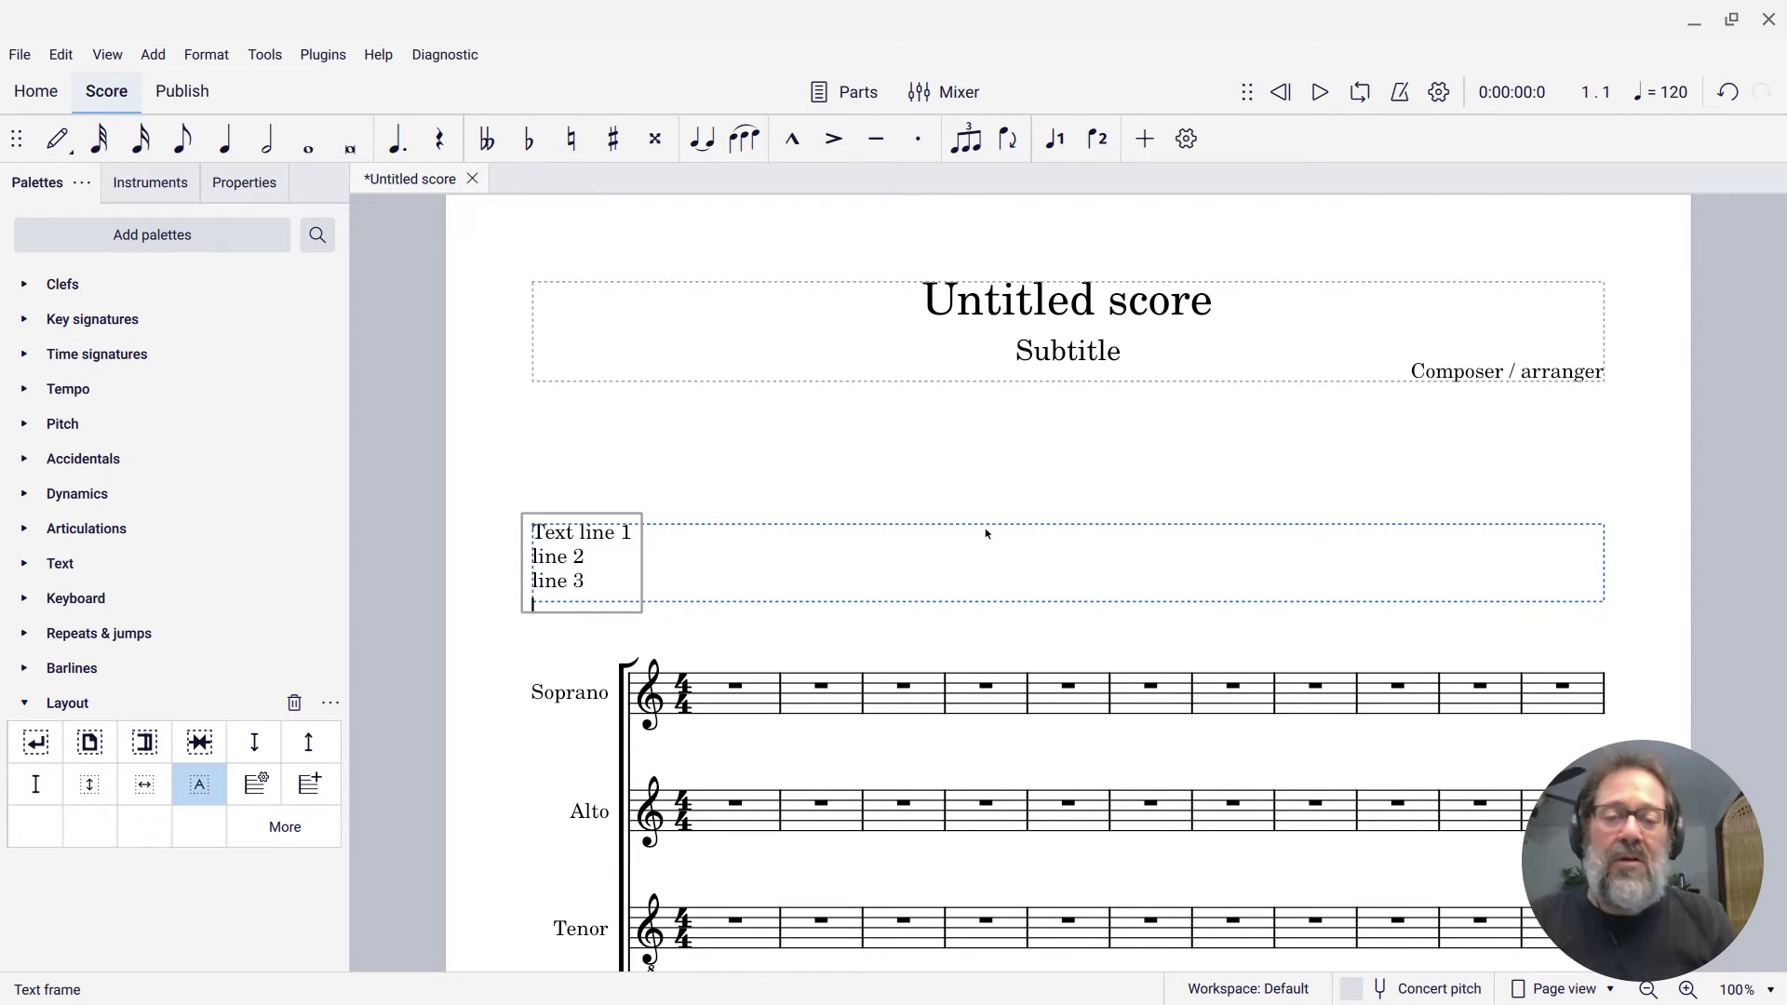
pyautogui.write('4')
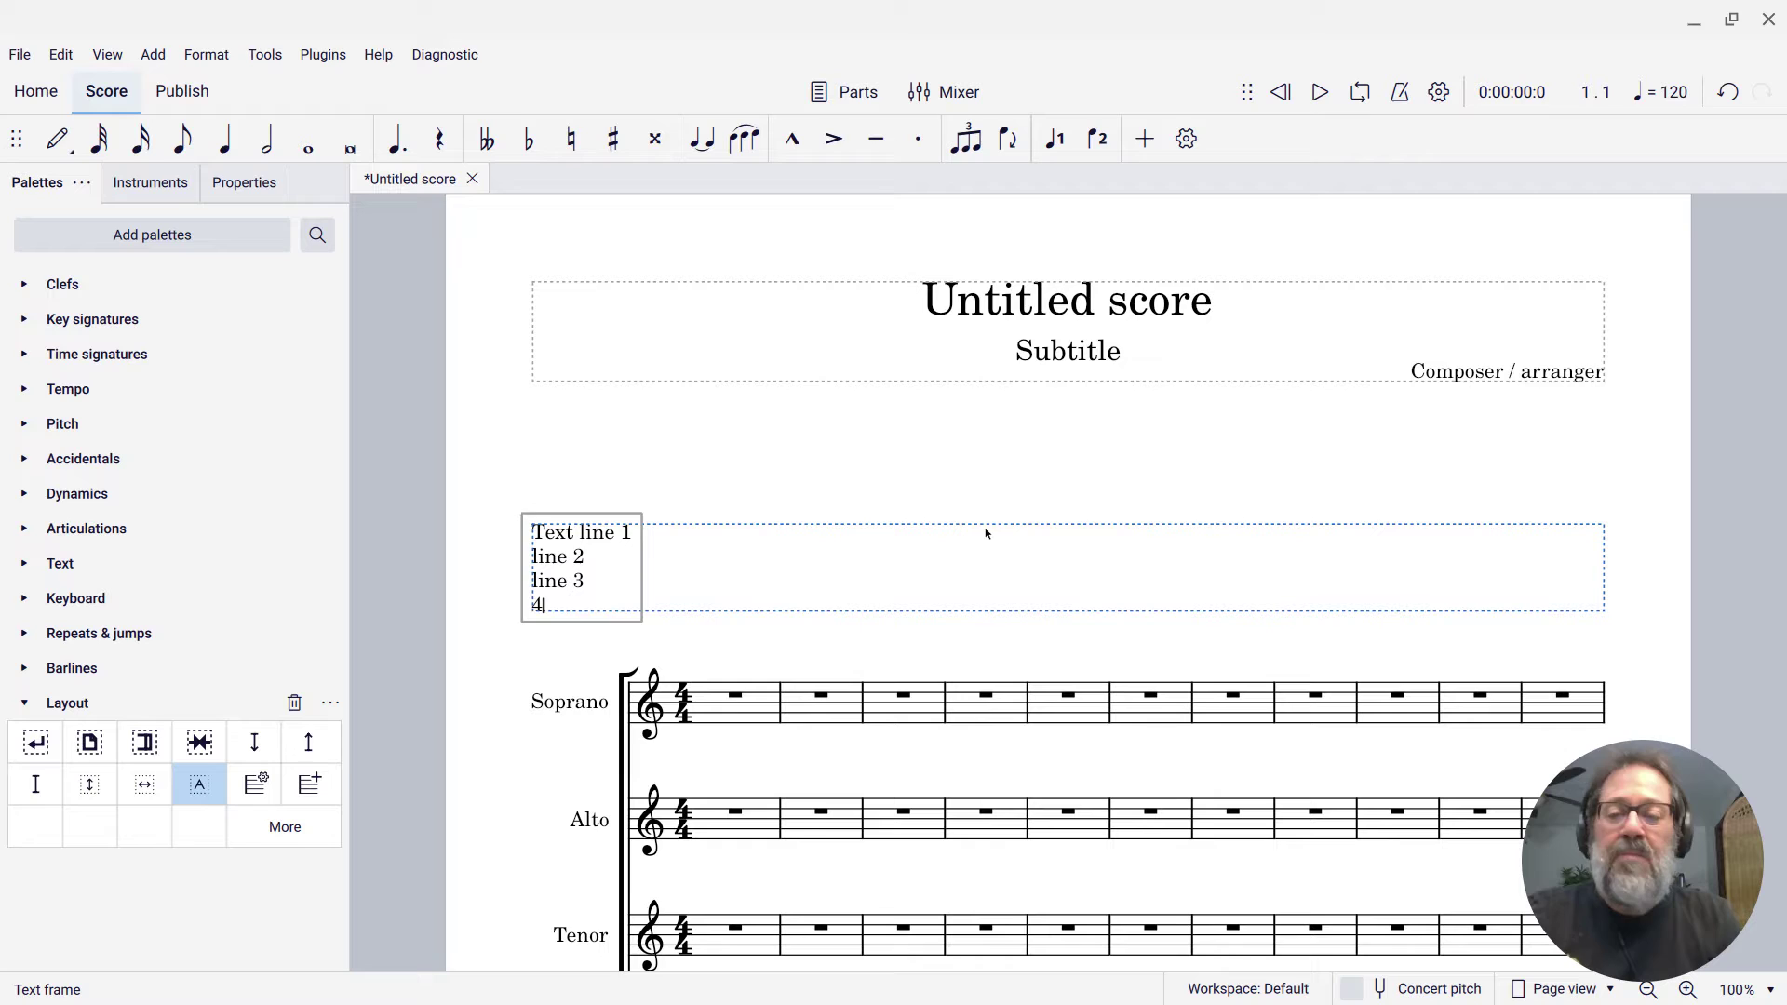
pyautogui.press('Escape')
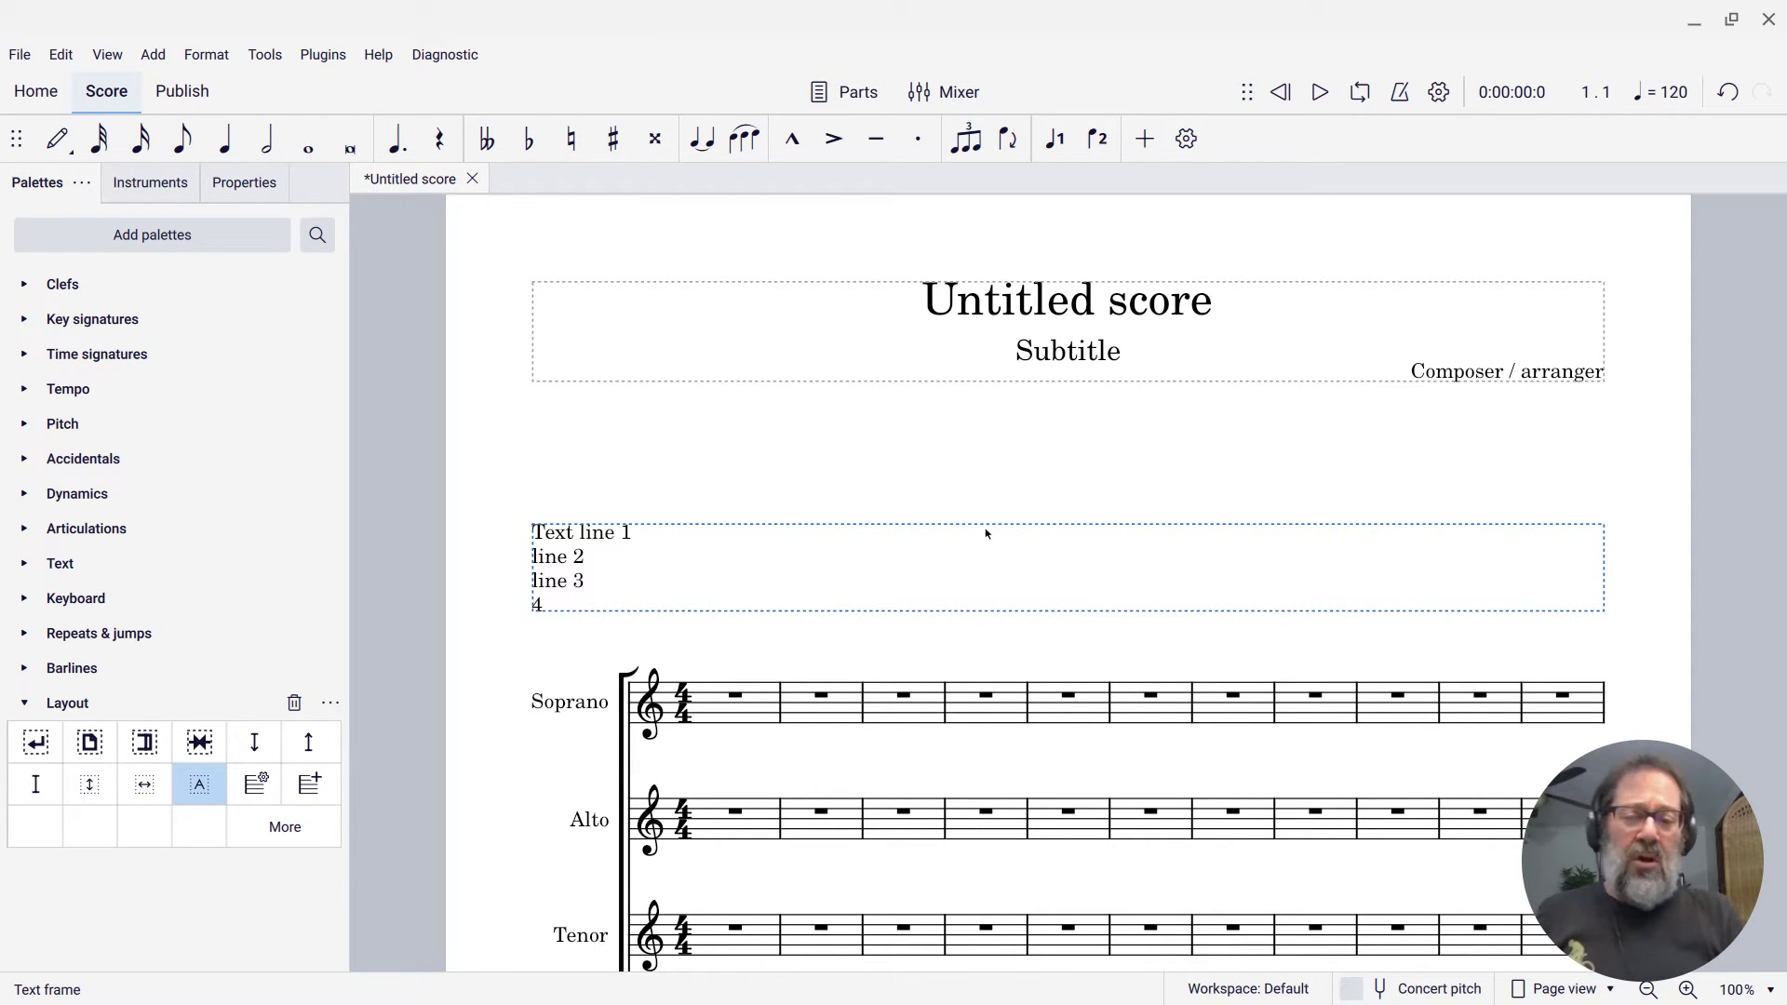
# Select the frame's text and show its Appearance settings in Properties.
pyautogui.moveTo(511, 522); pyautogui.dragTo(1043, 527)
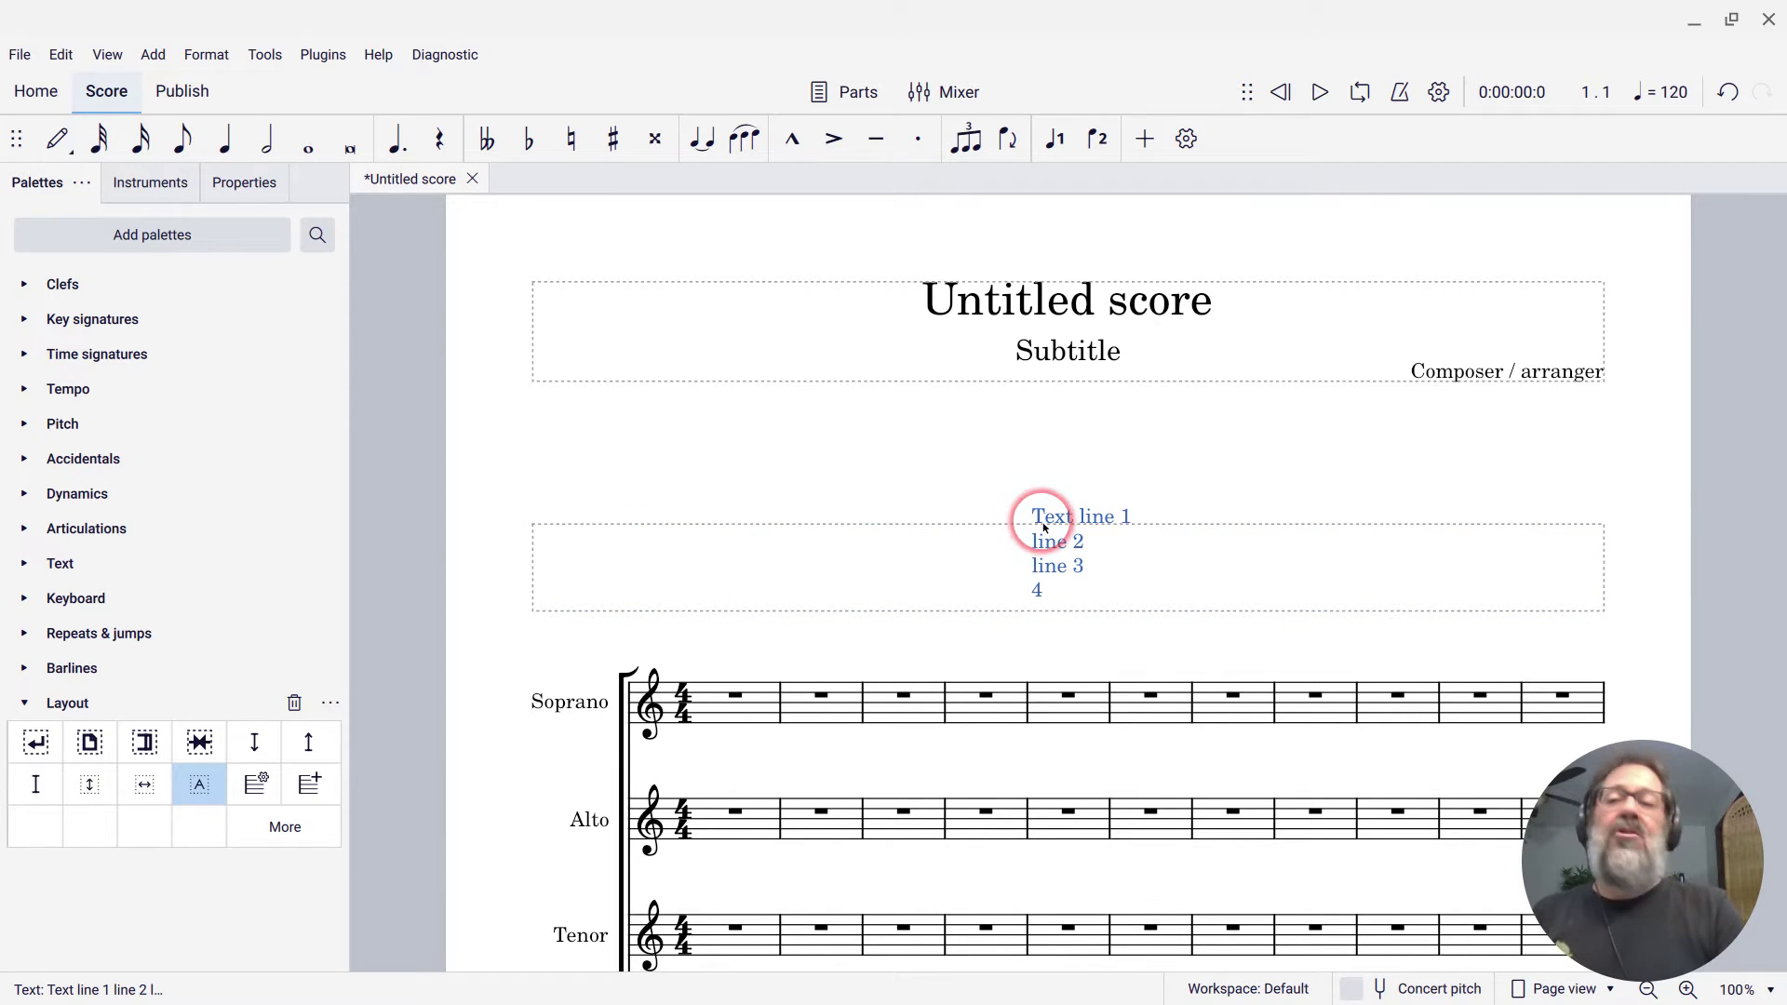
pyautogui.click(233, 200)
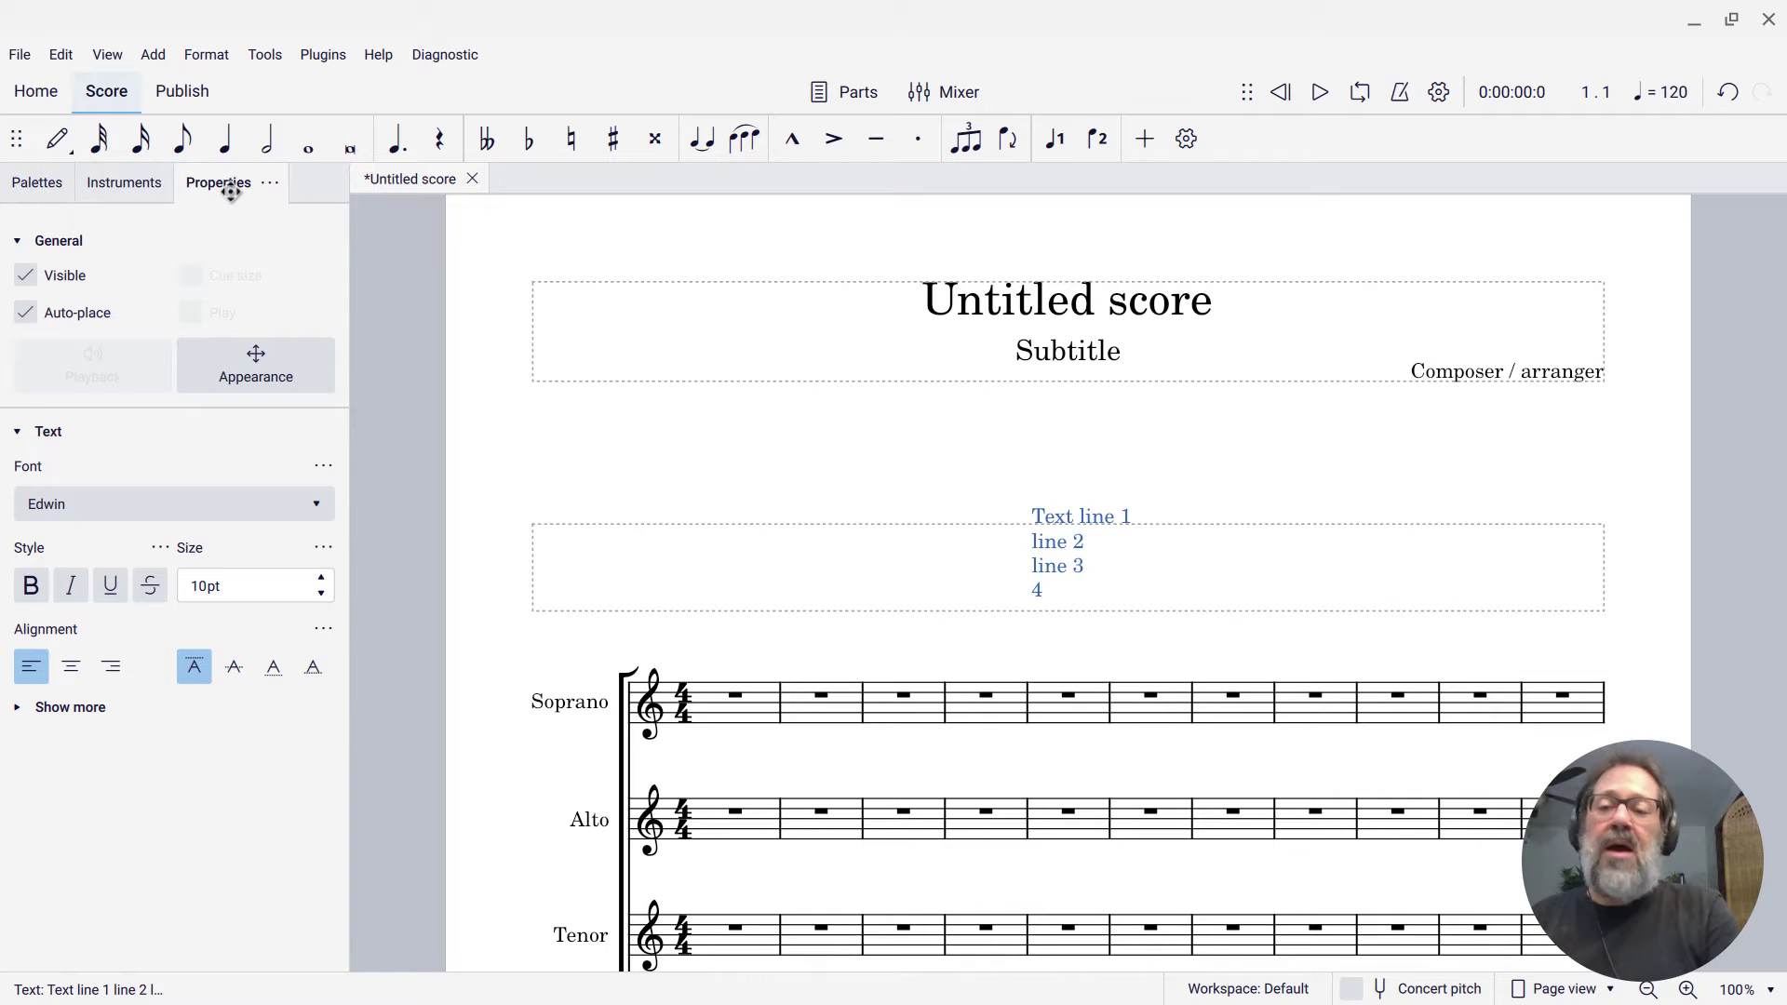
pyautogui.click(270, 353)
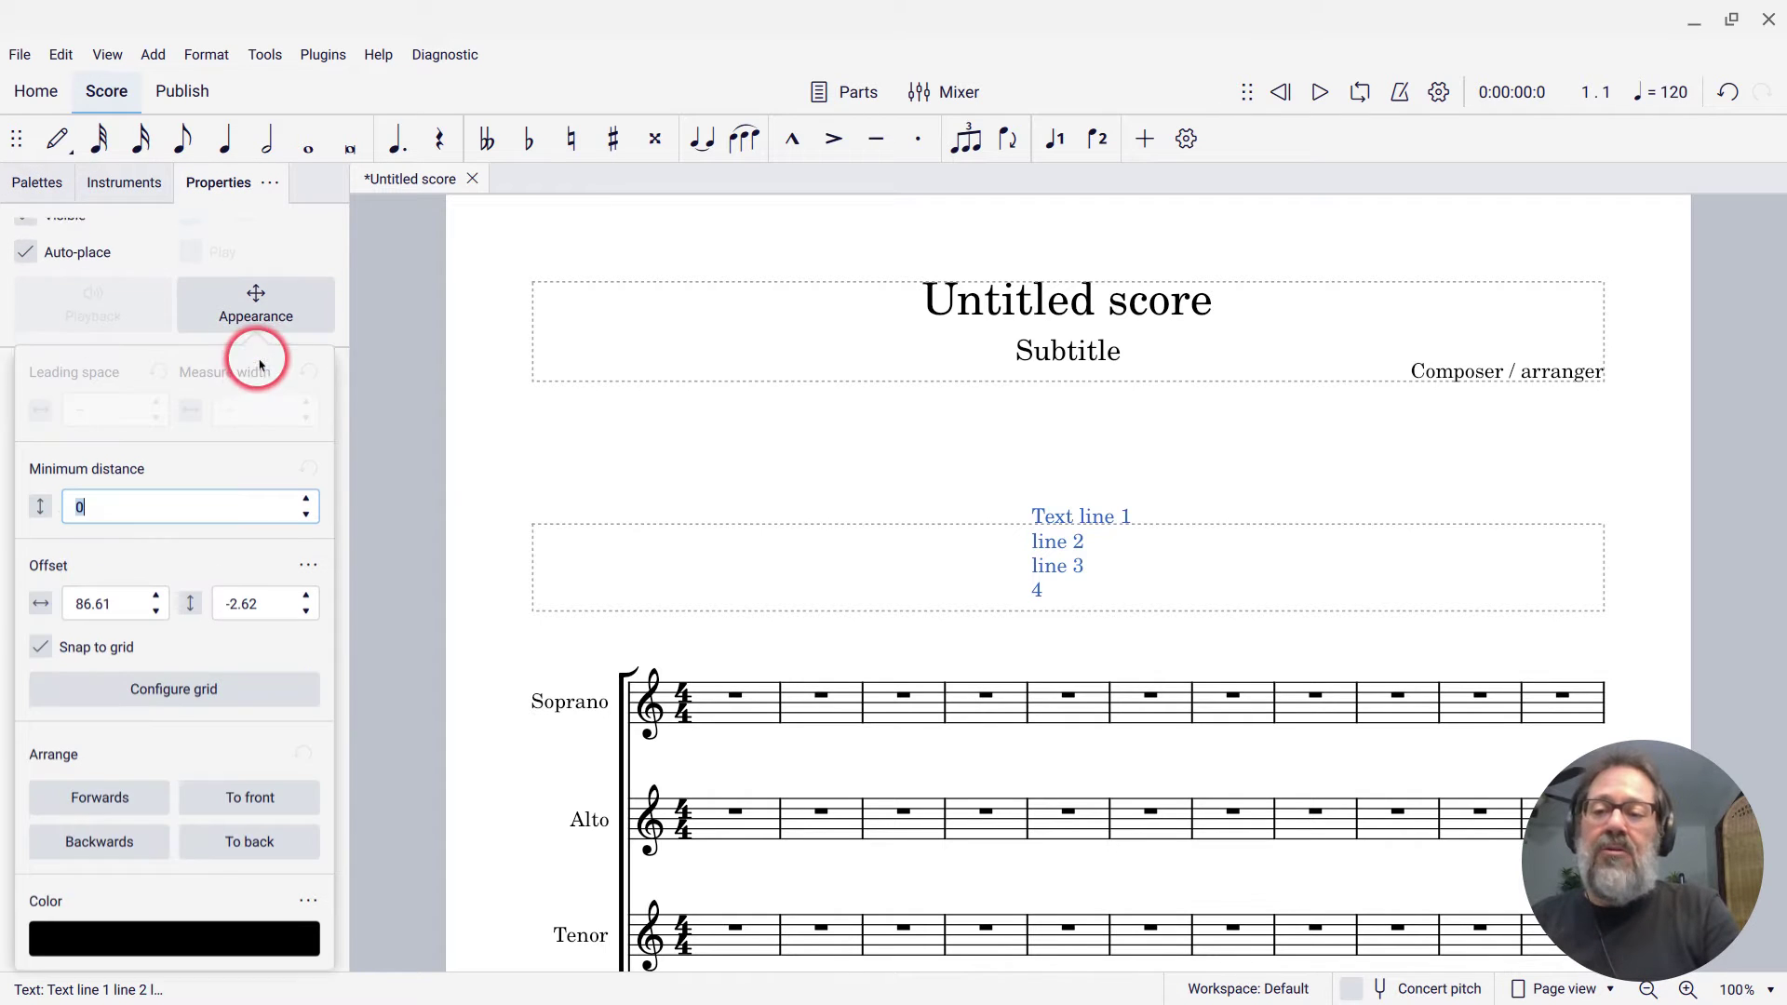
pyautogui.click(37, 595)
pyautogui.click(151, 596)
pyautogui.click(43, 588)
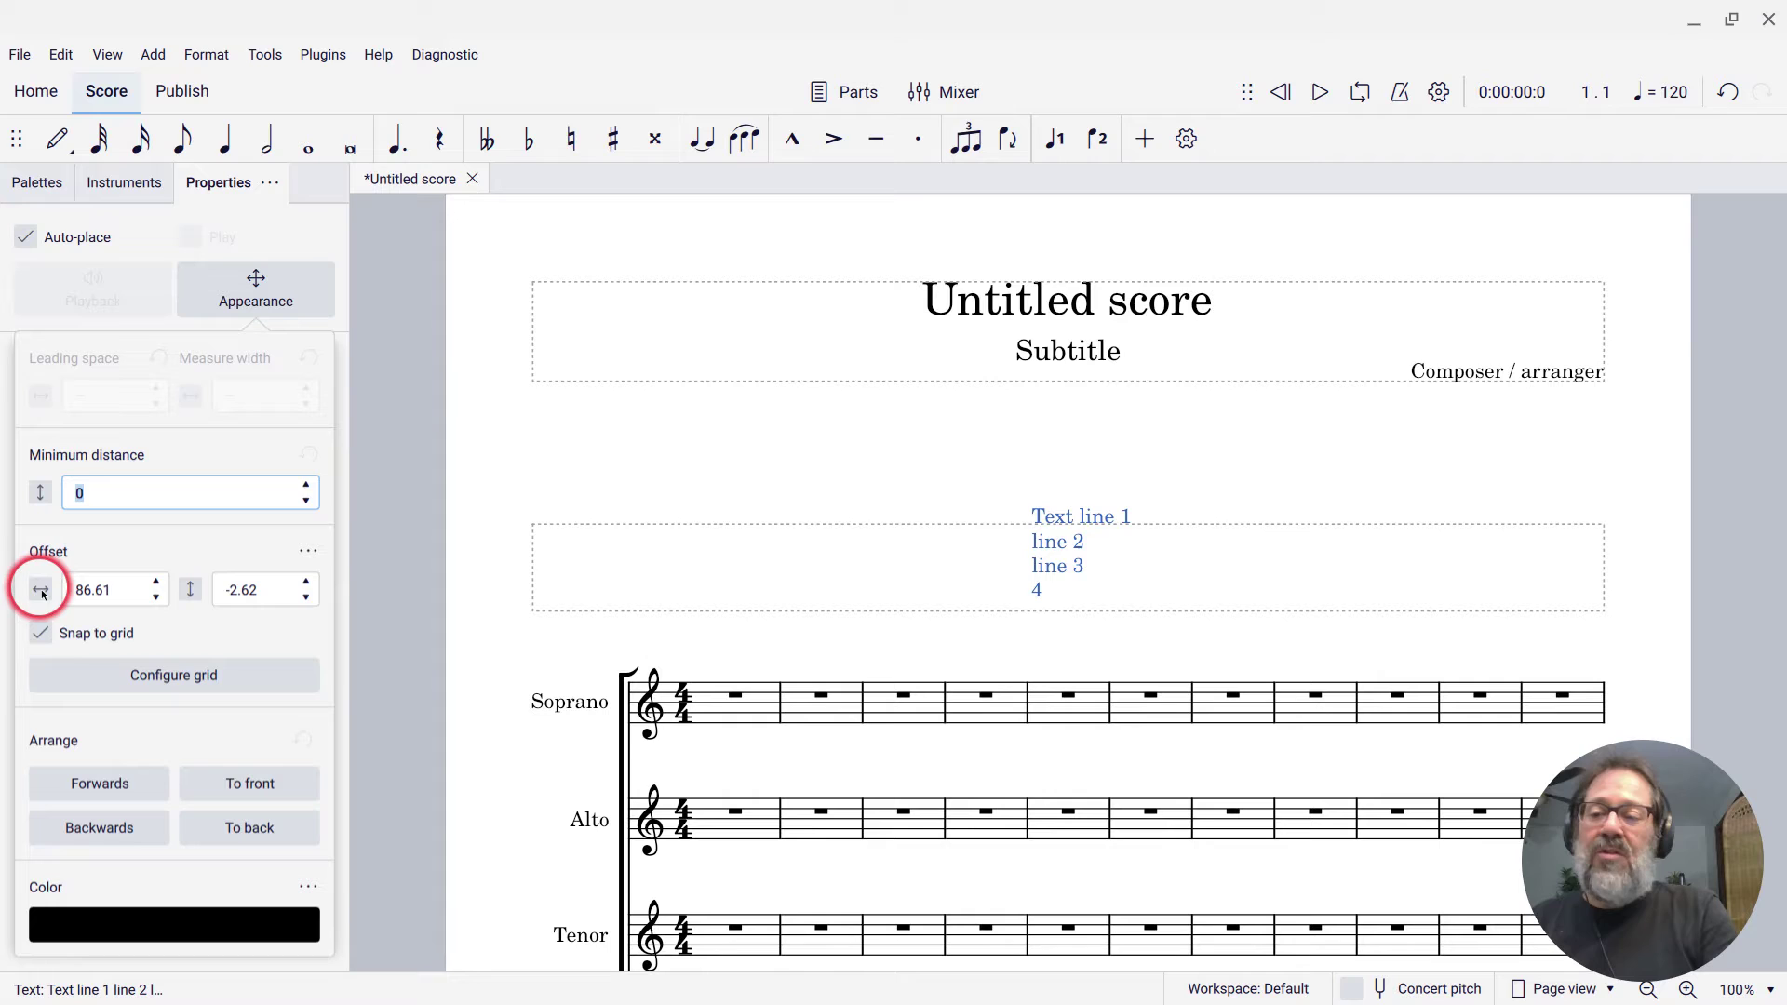
# Reset the text offset to zero, then raise the horizontal offset to 5.
pyautogui.click(308, 553)
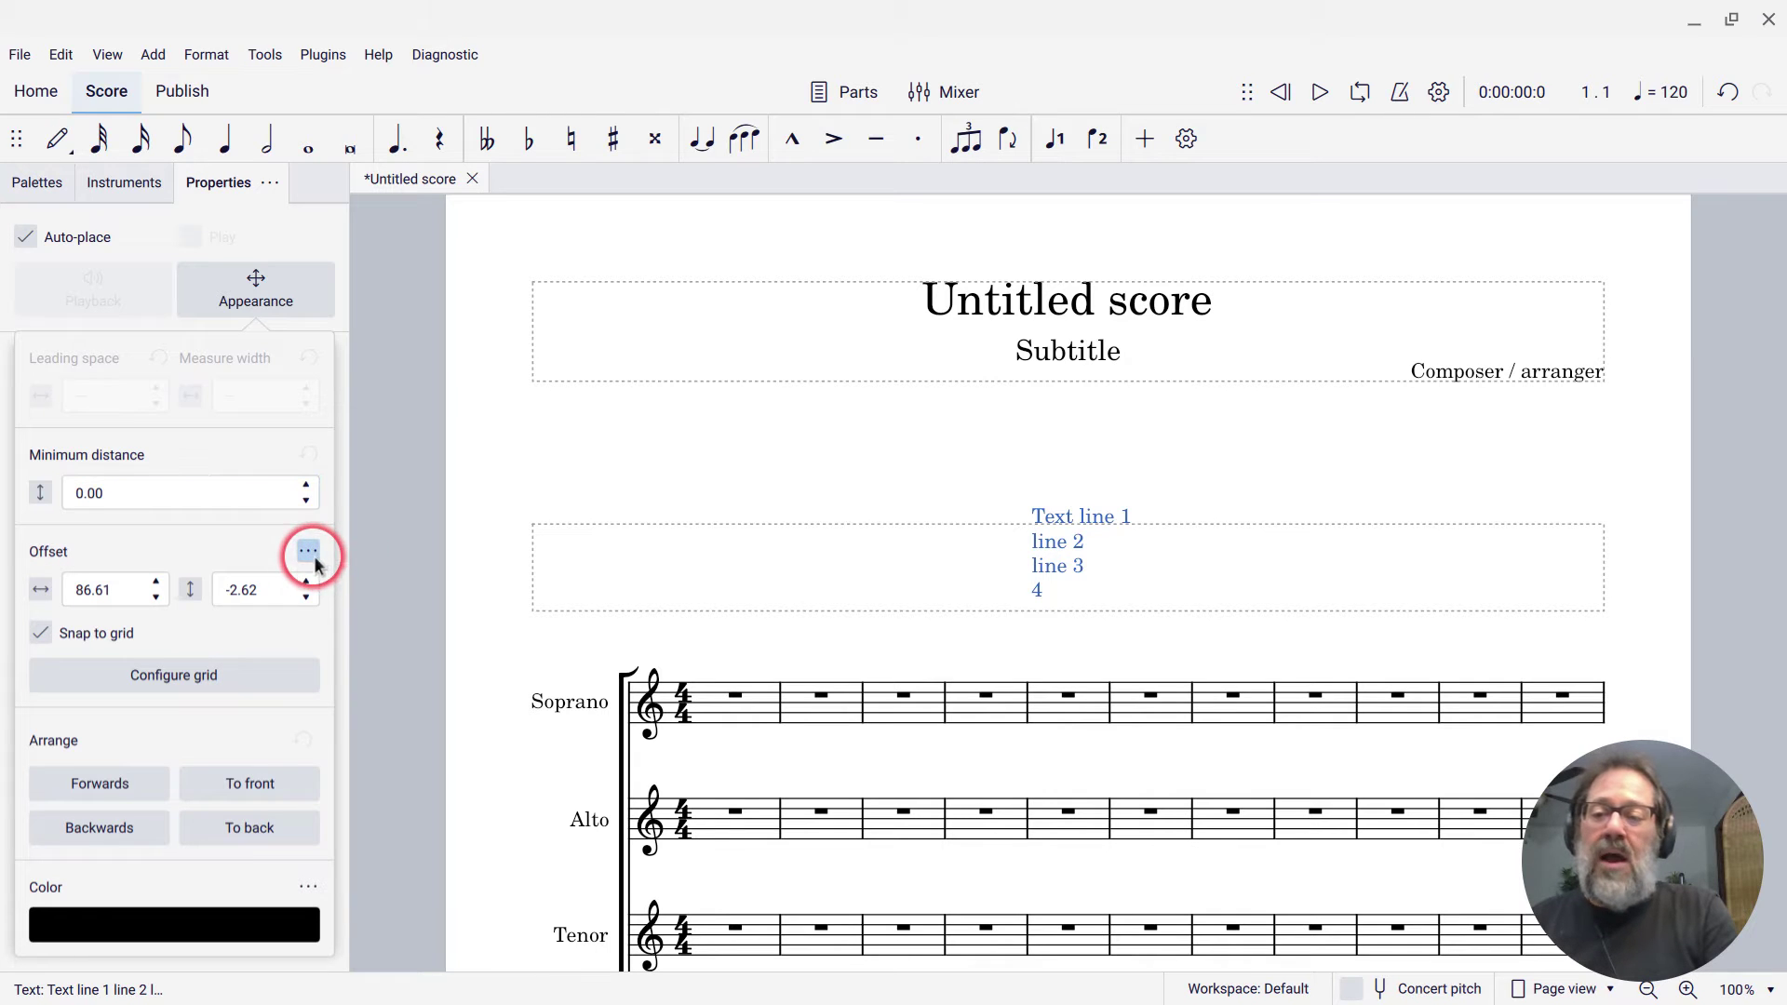
pyautogui.click(343, 586)
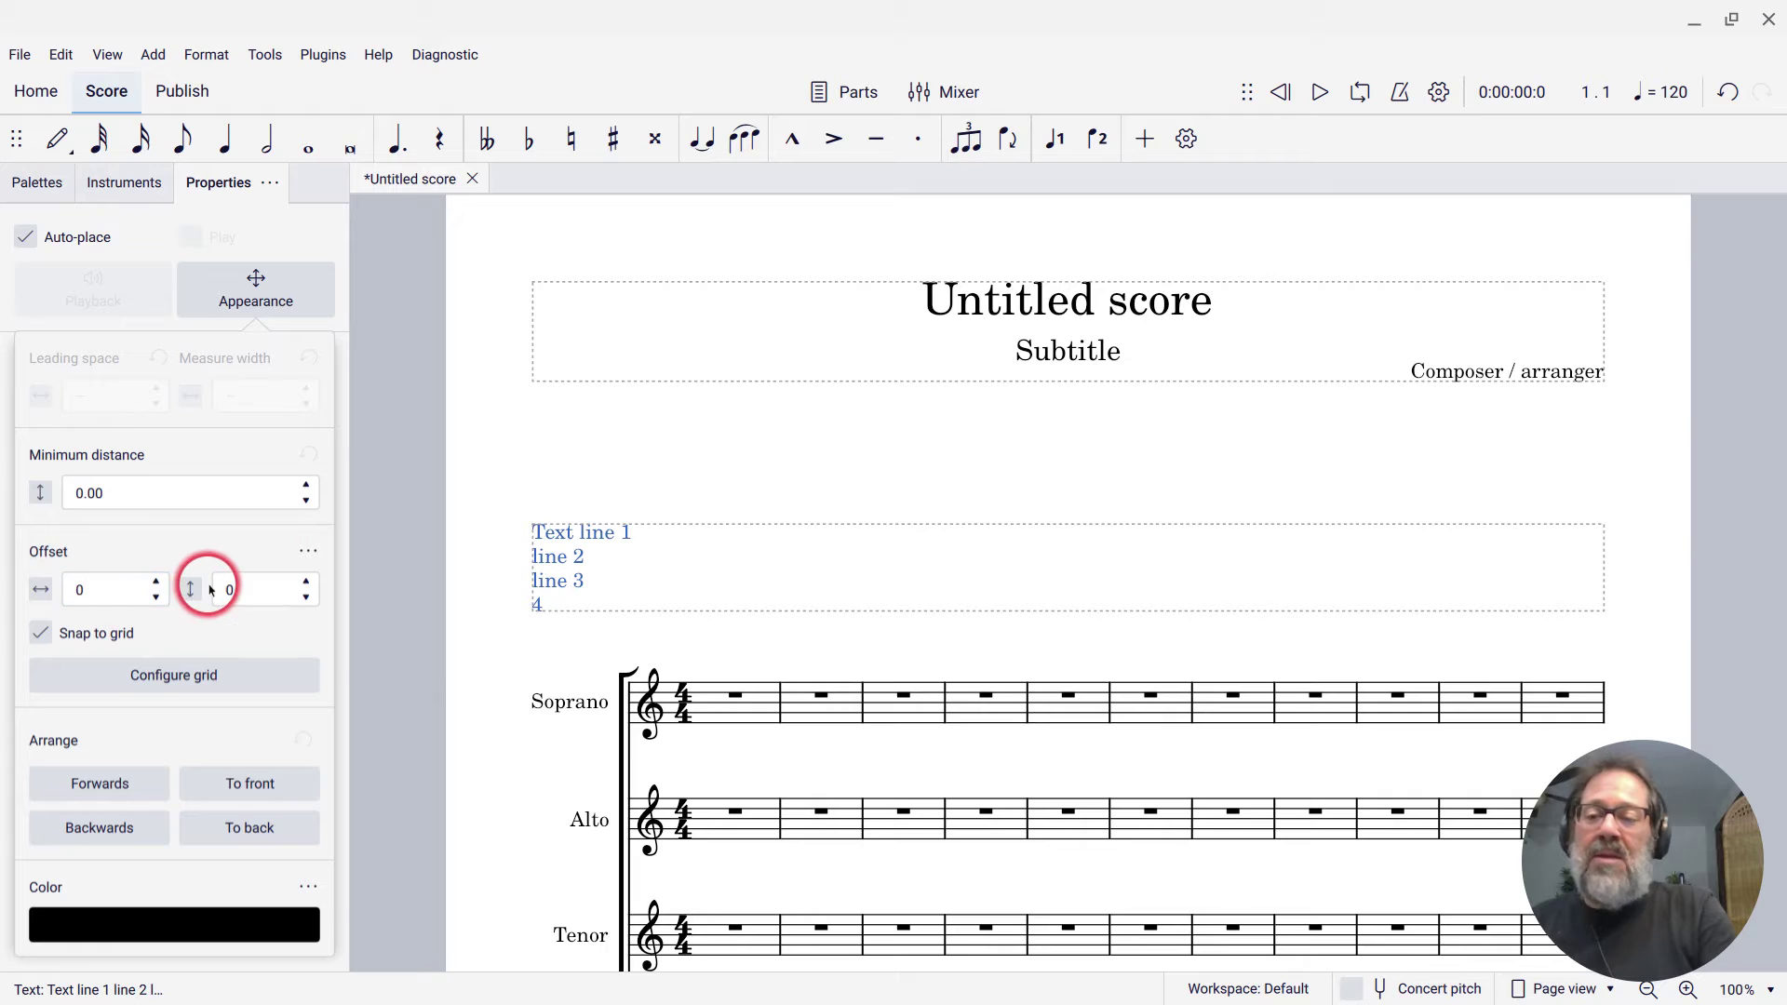
pyautogui.click(89, 590)
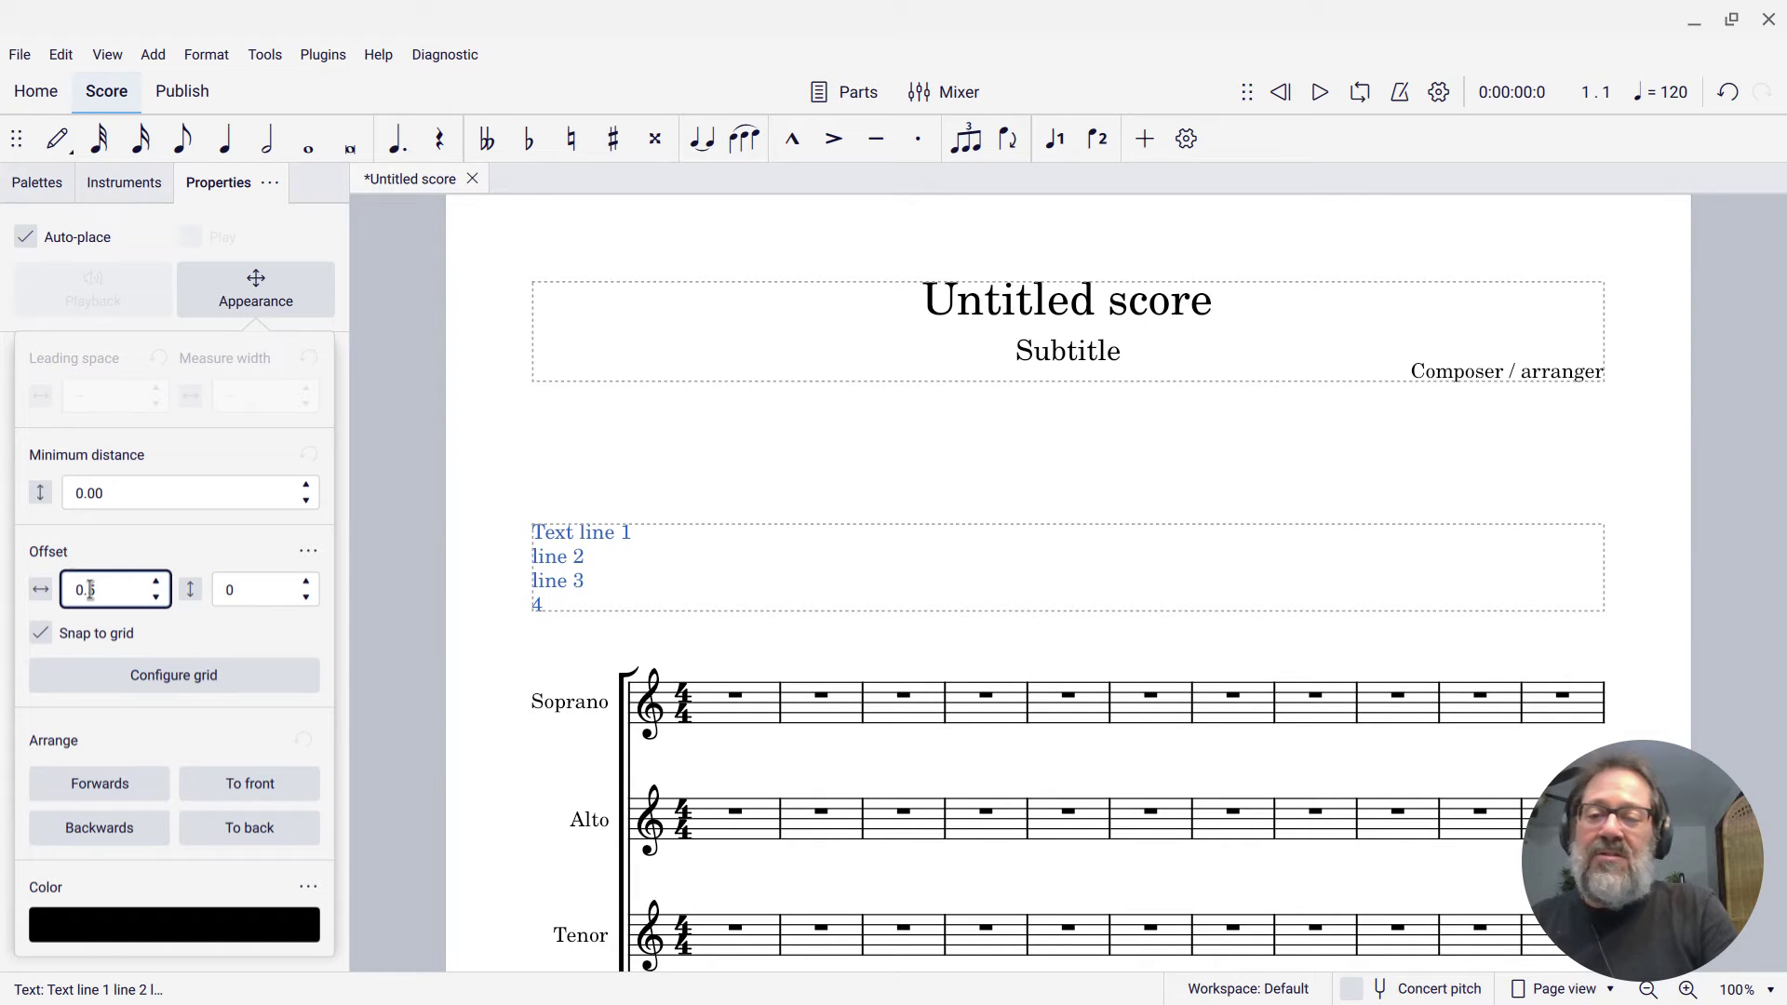
pyautogui.press('Up')
pyautogui.press('Up')
pyautogui.press('Up')
pyautogui.press('Up')
pyautogui.press('Up')
pyautogui.press('Up')
pyautogui.press('Up')
pyautogui.press('Up')
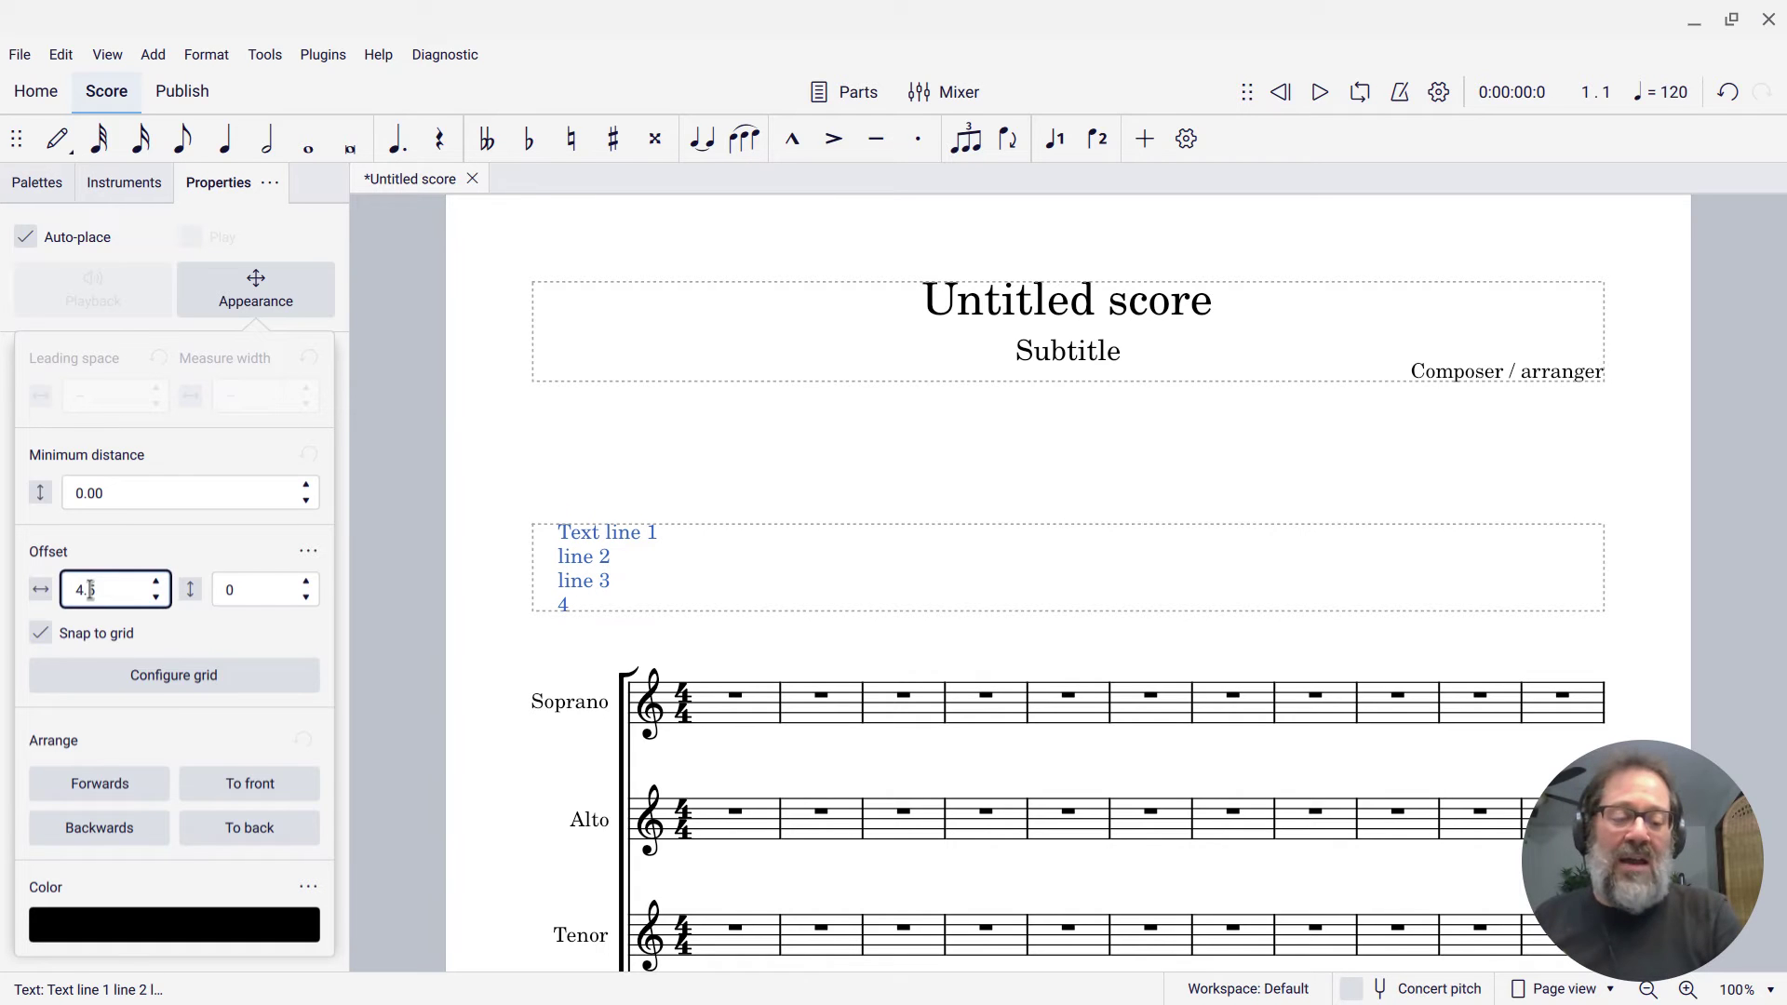
pyautogui.press('Up')
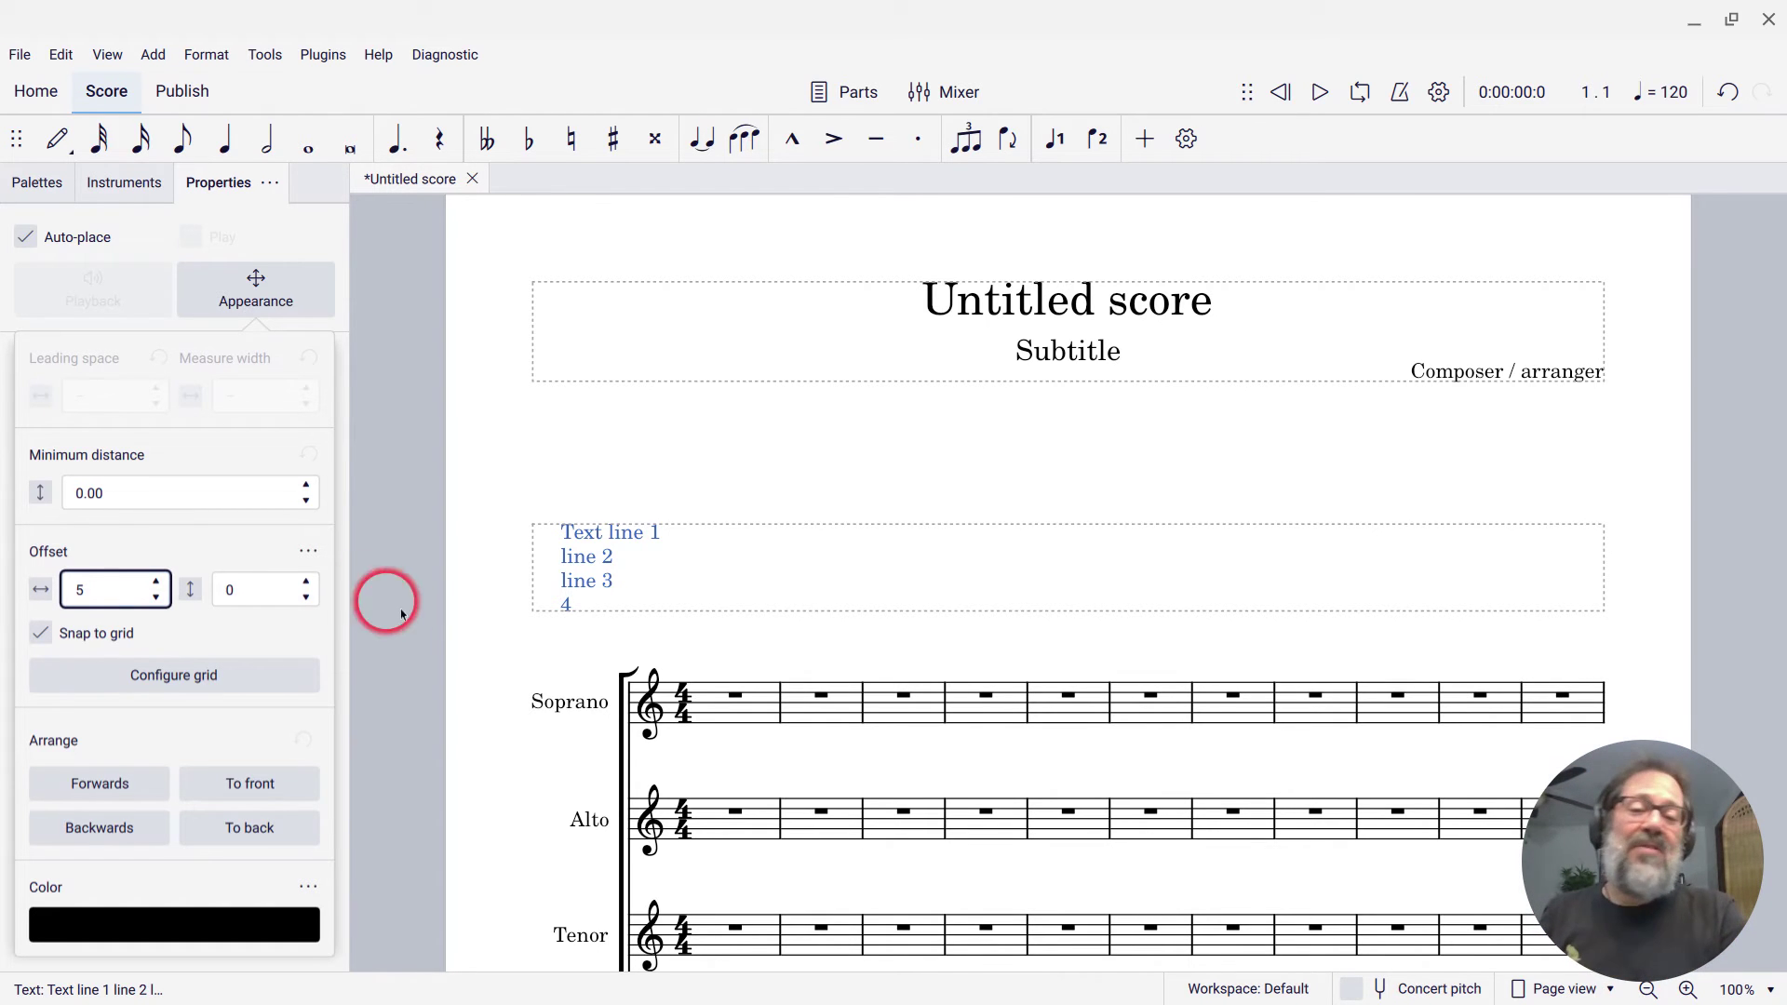
pyautogui.click(775, 593)
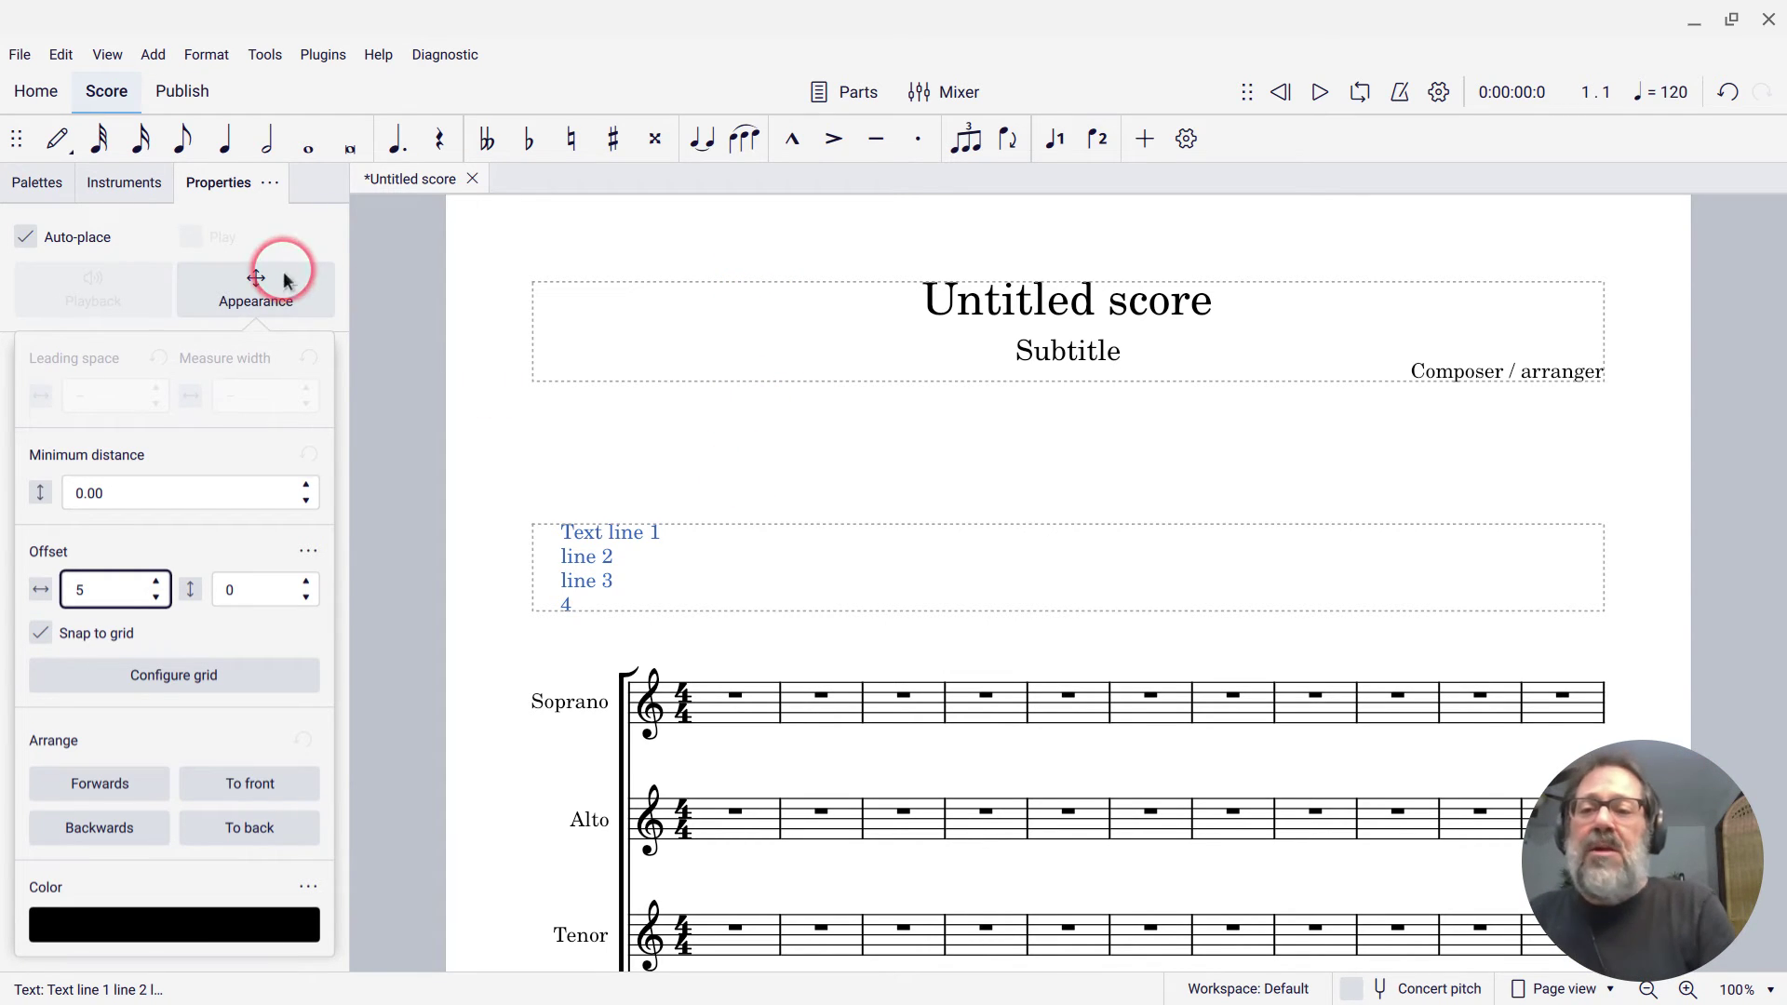
# Select the text frame and set its Gap above to 0.
pyautogui.click(1558, 546)
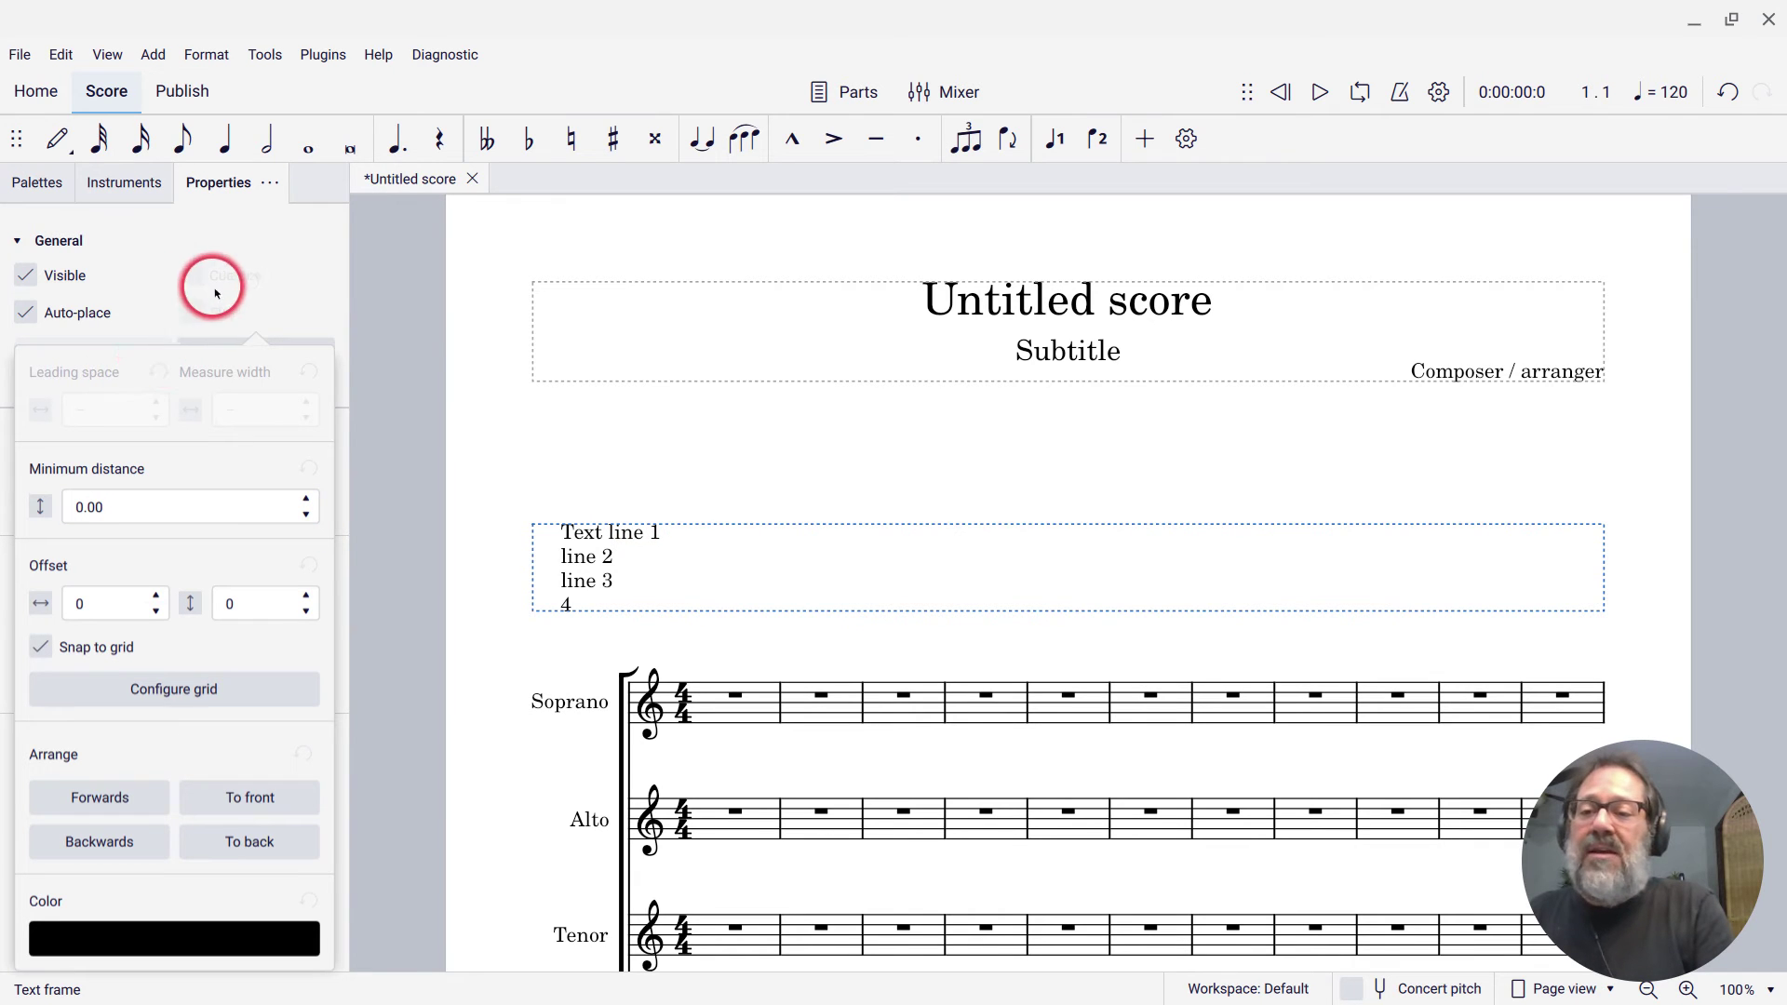
pyautogui.click(630, 470)
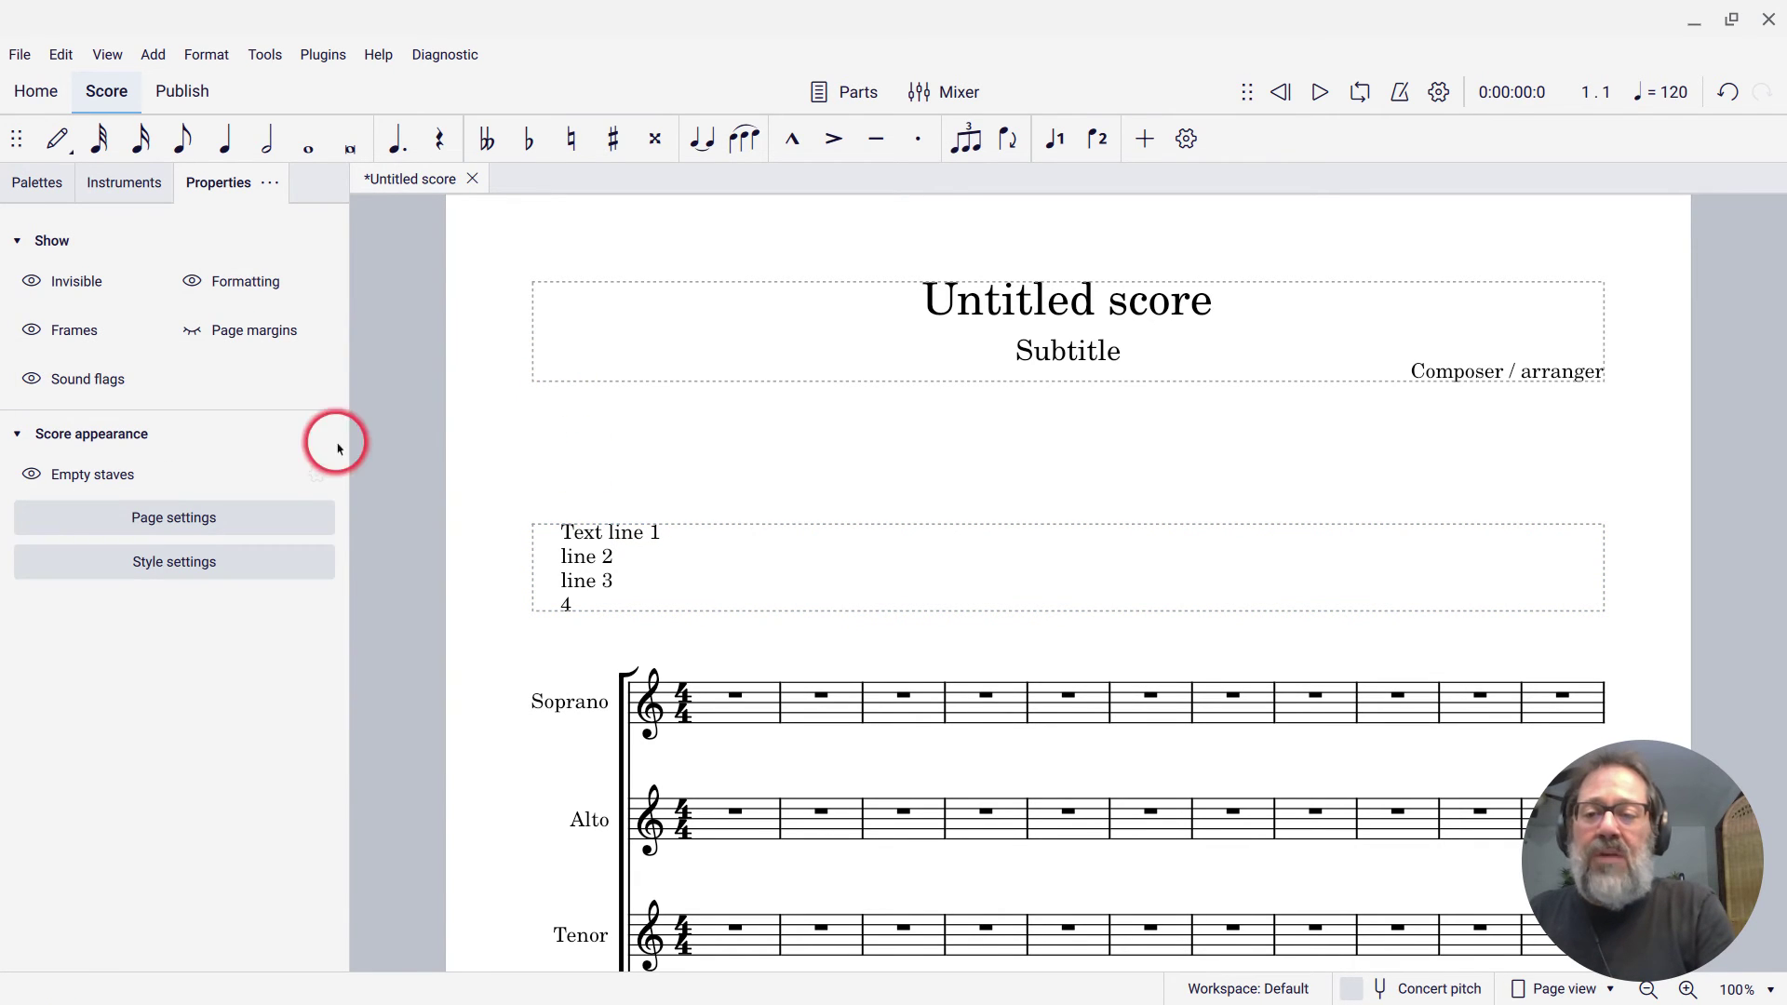
pyautogui.click(1072, 582)
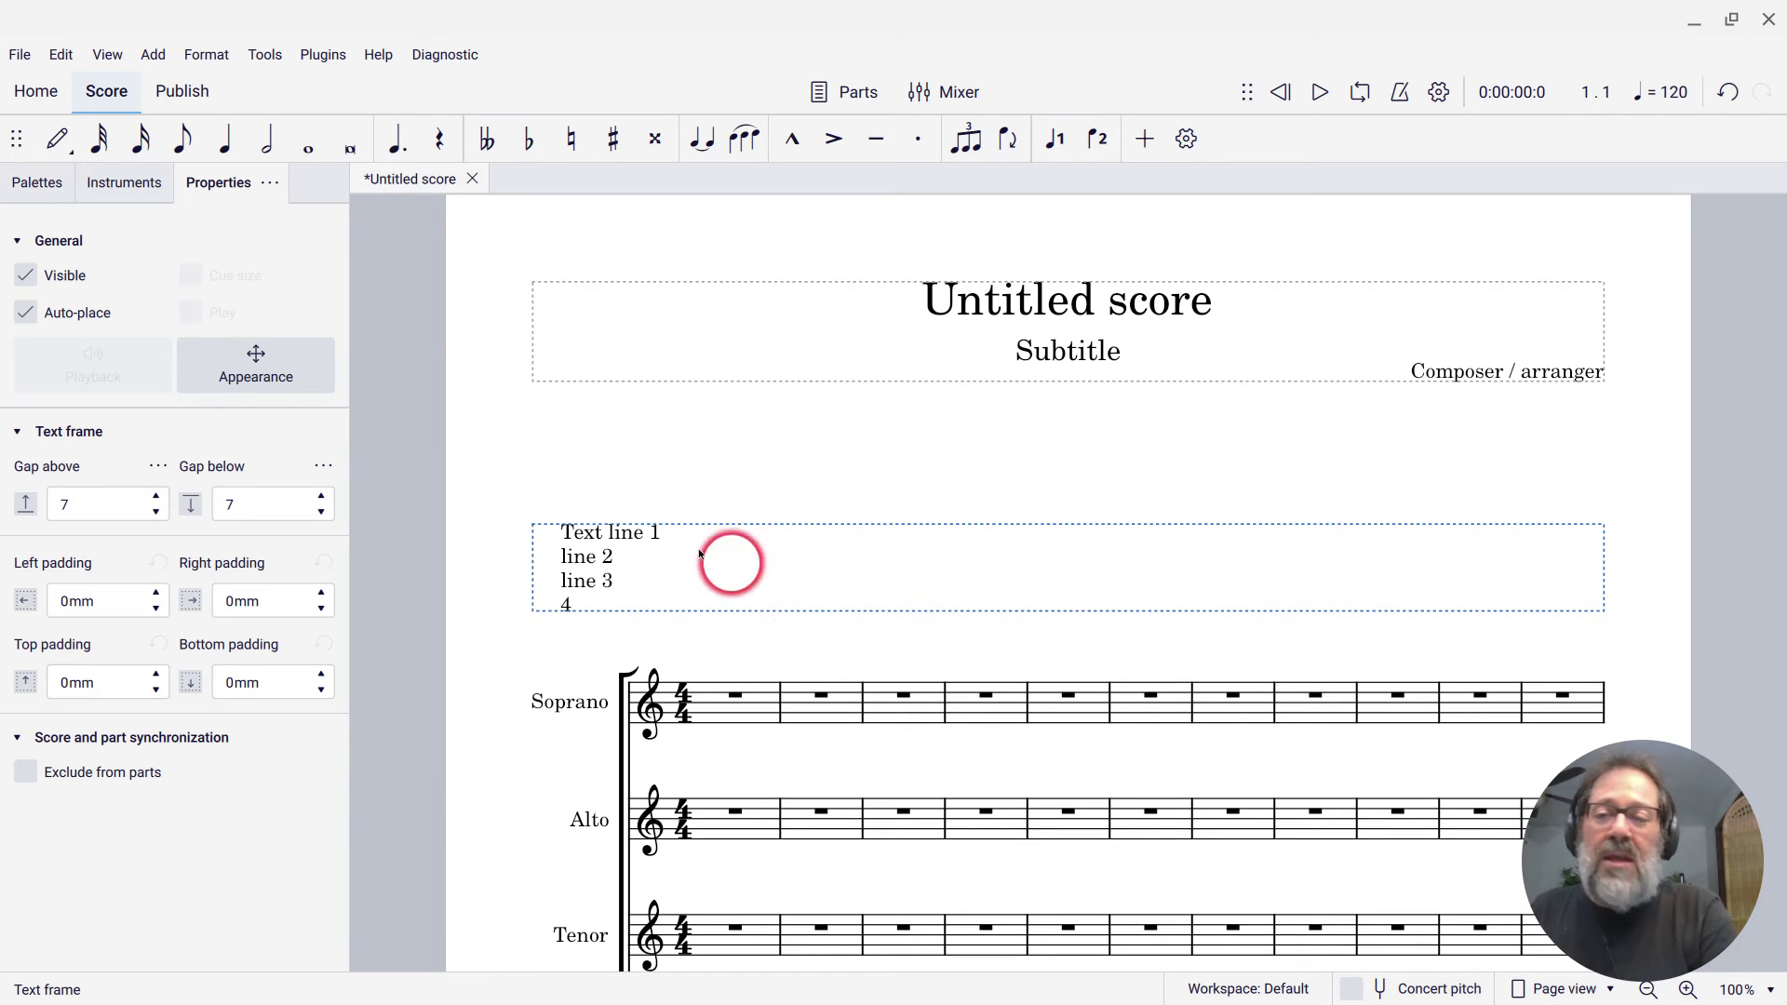
pyautogui.click(103, 503)
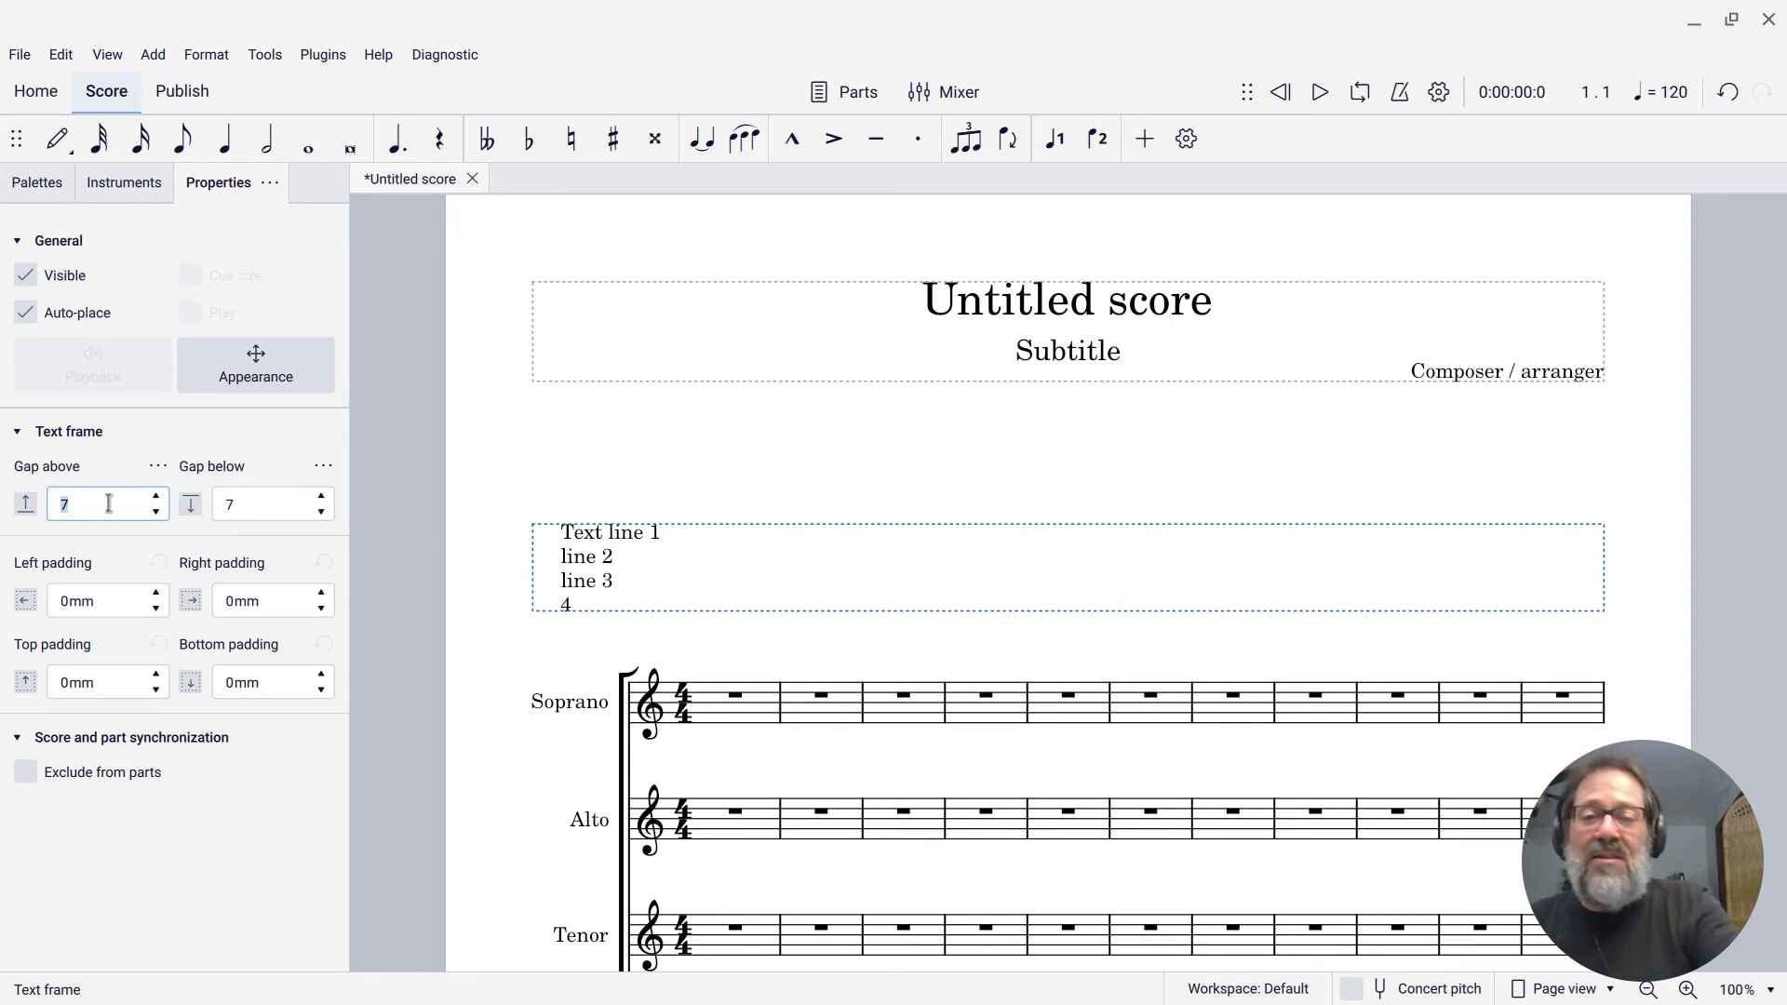
pyautogui.press('Return')
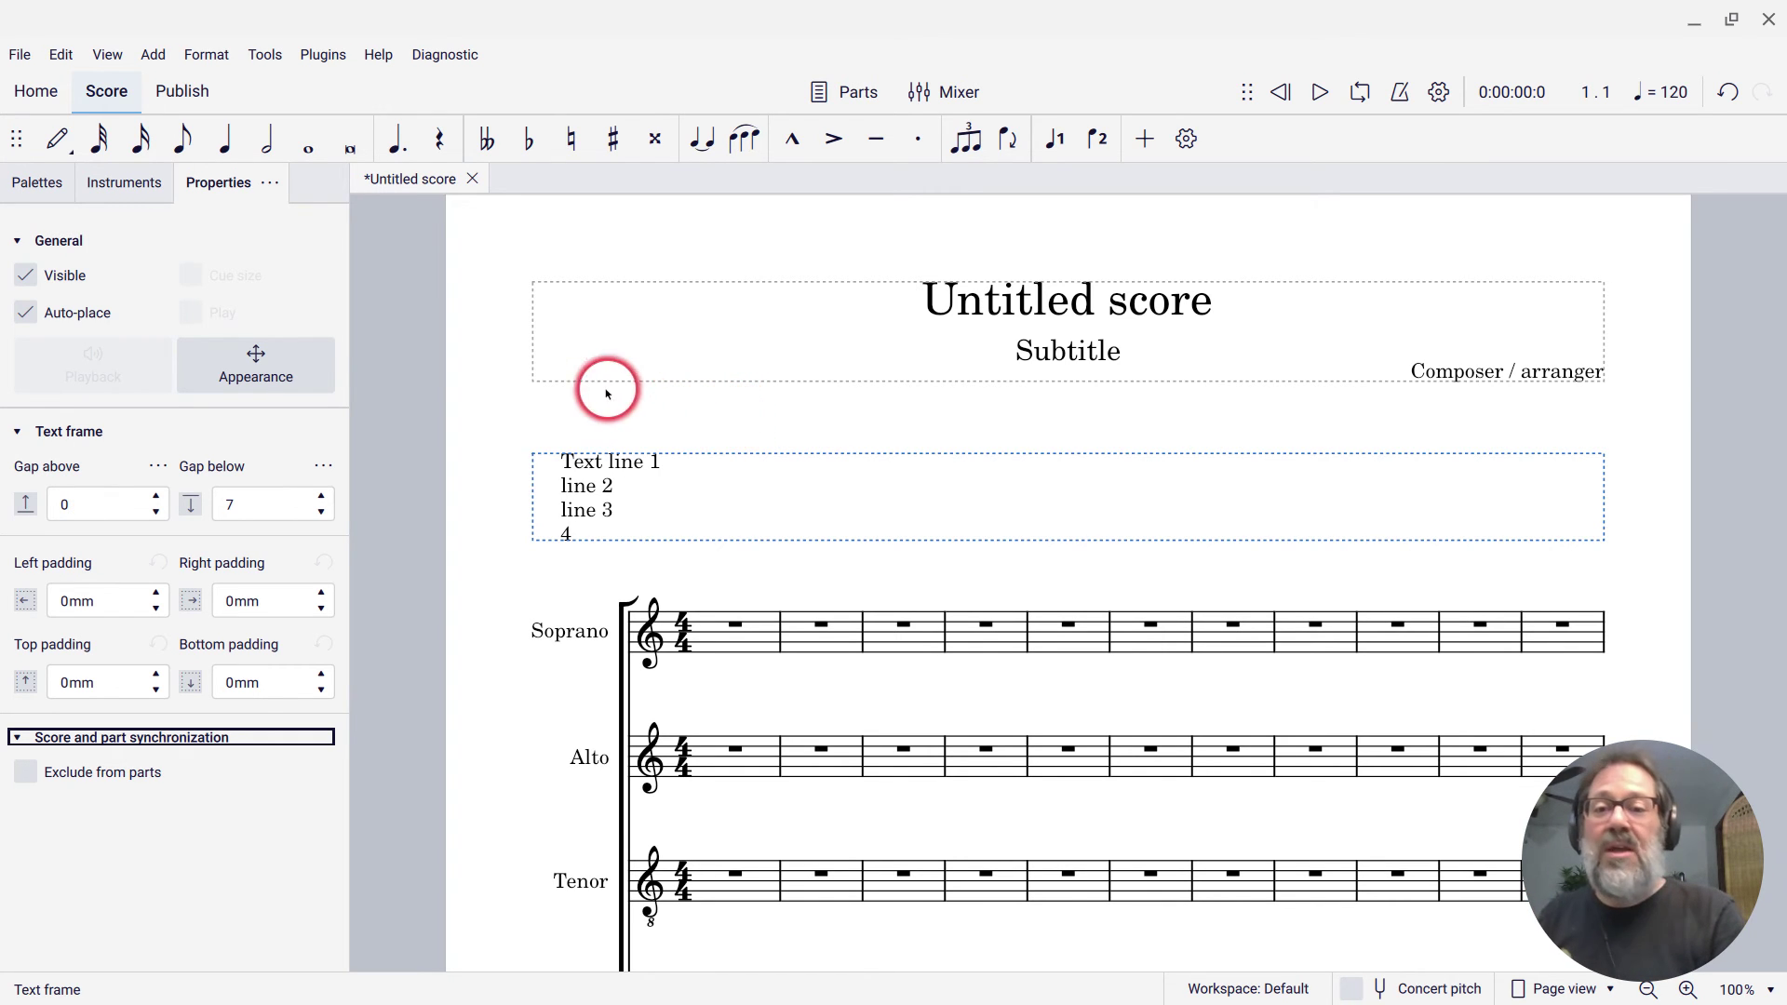
# Select the title frame and set its Gap below to 0.
pyautogui.click(542, 377)
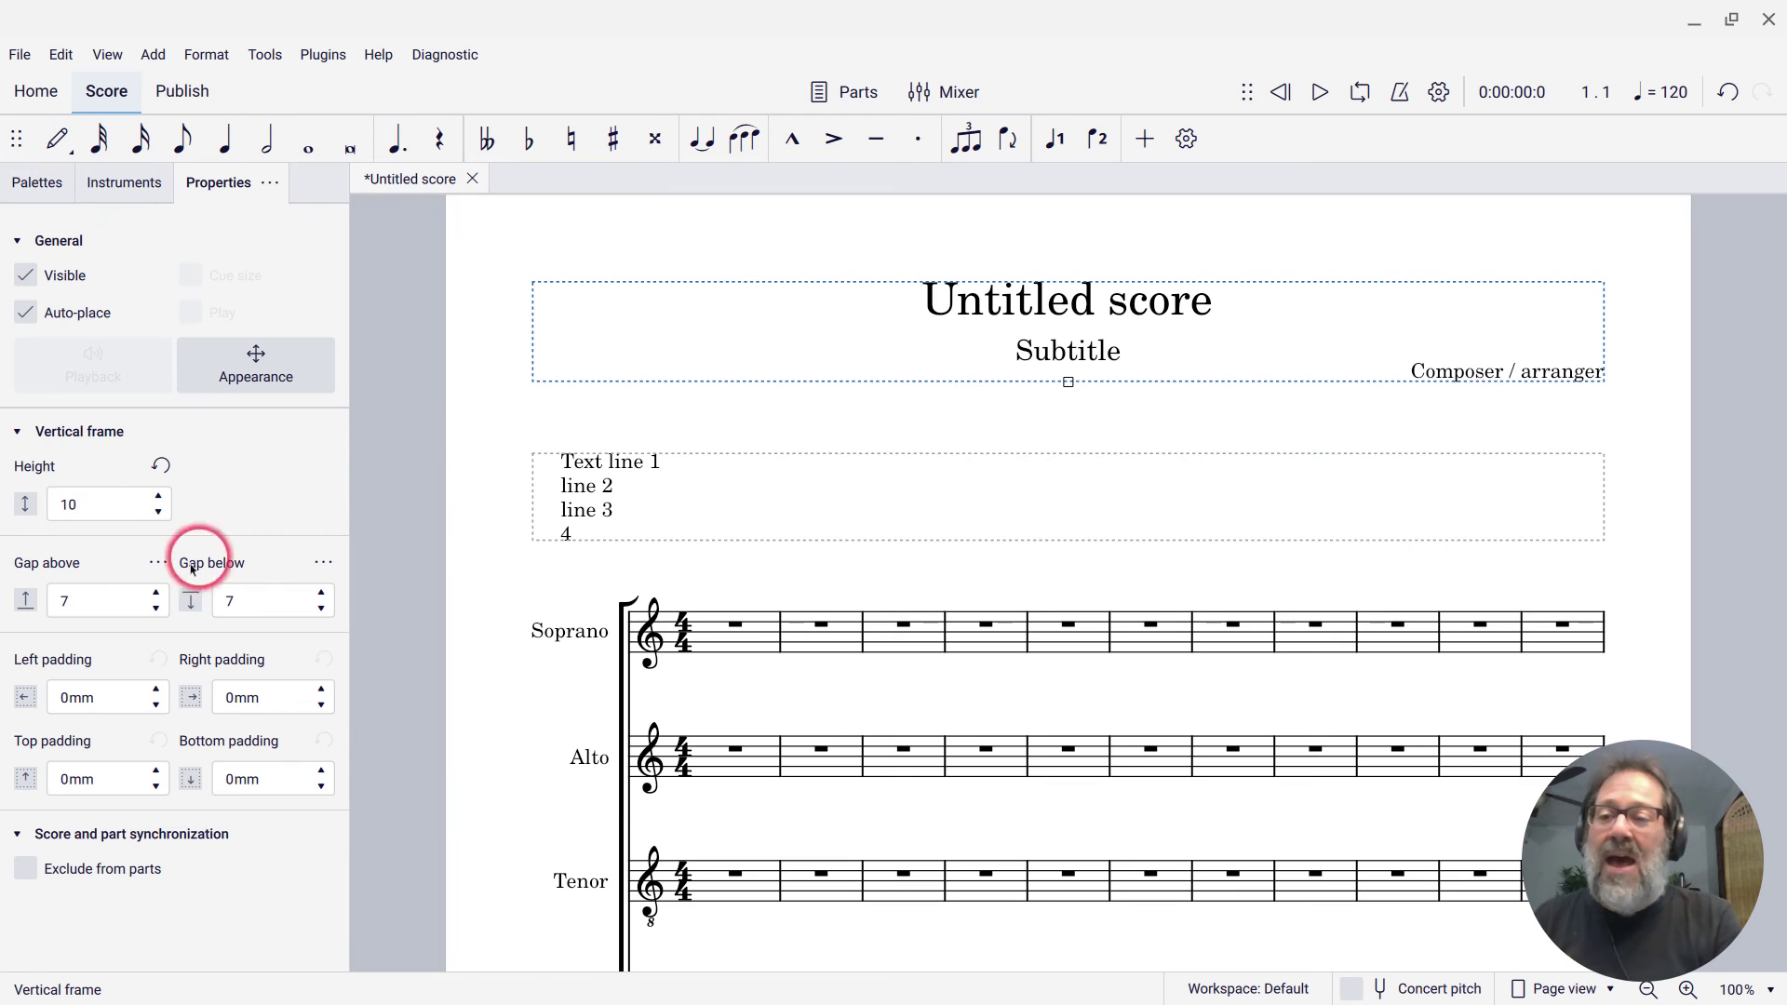
pyautogui.click(129, 605)
pyautogui.doubleClick(260, 601)
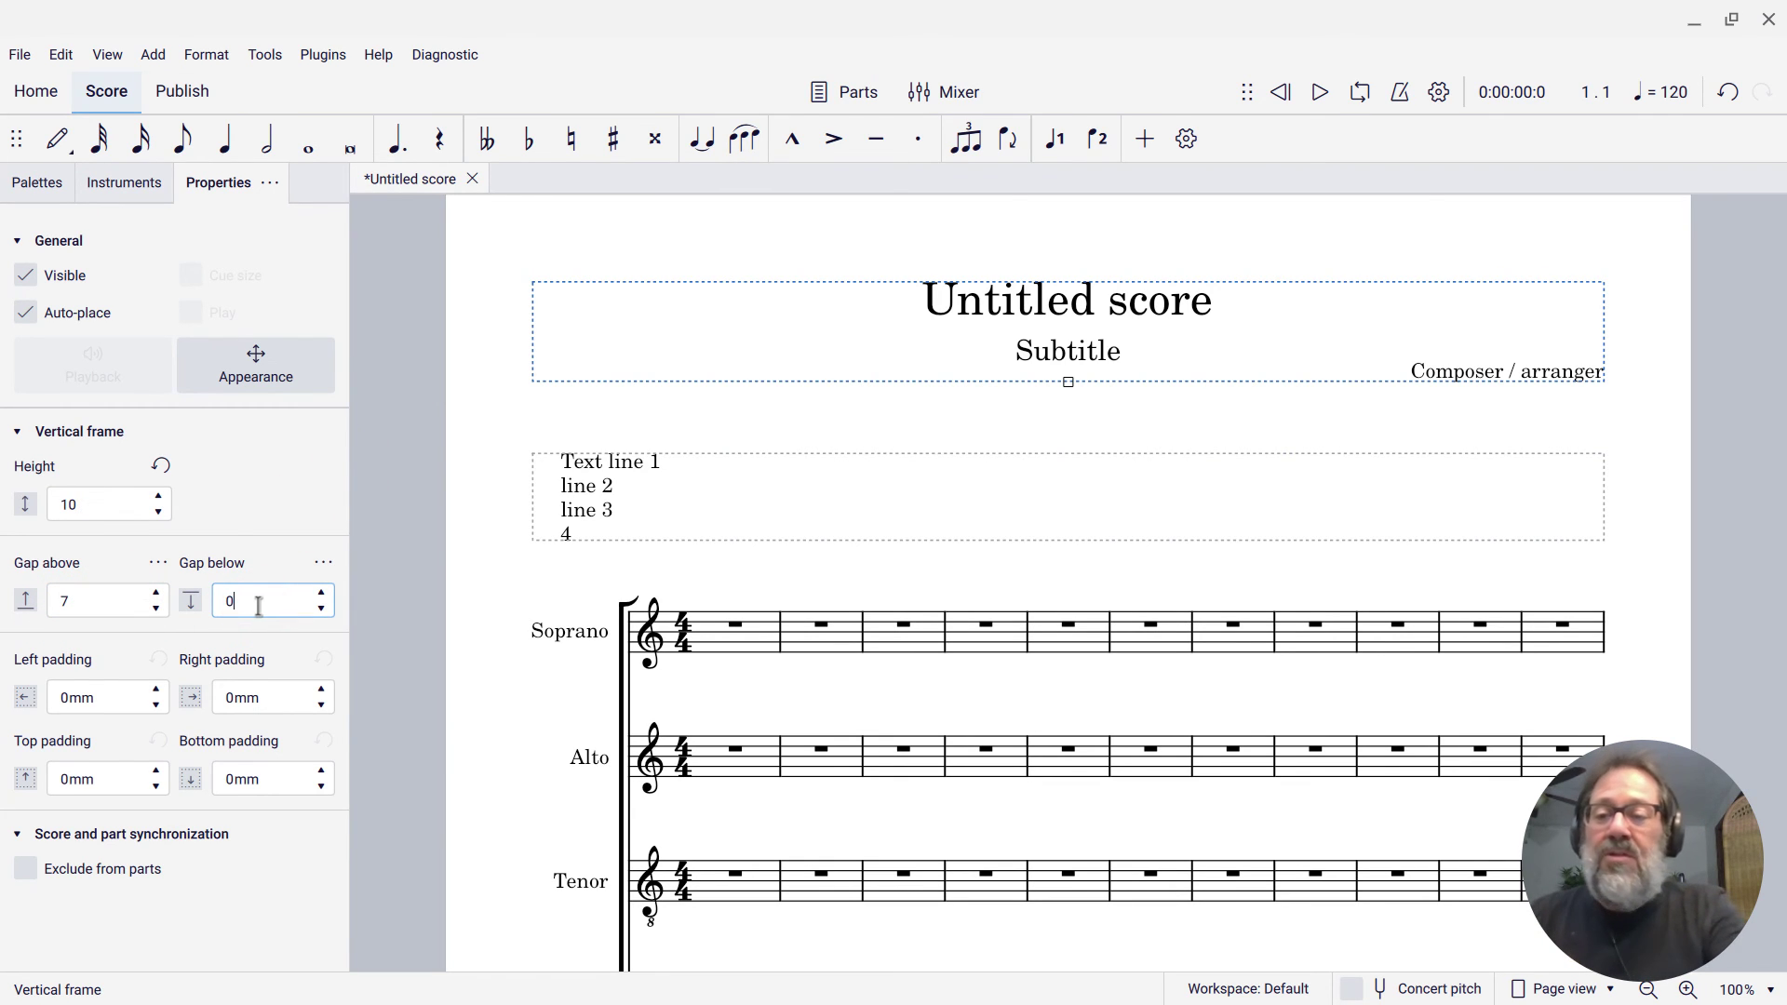
pyautogui.press('Tab')
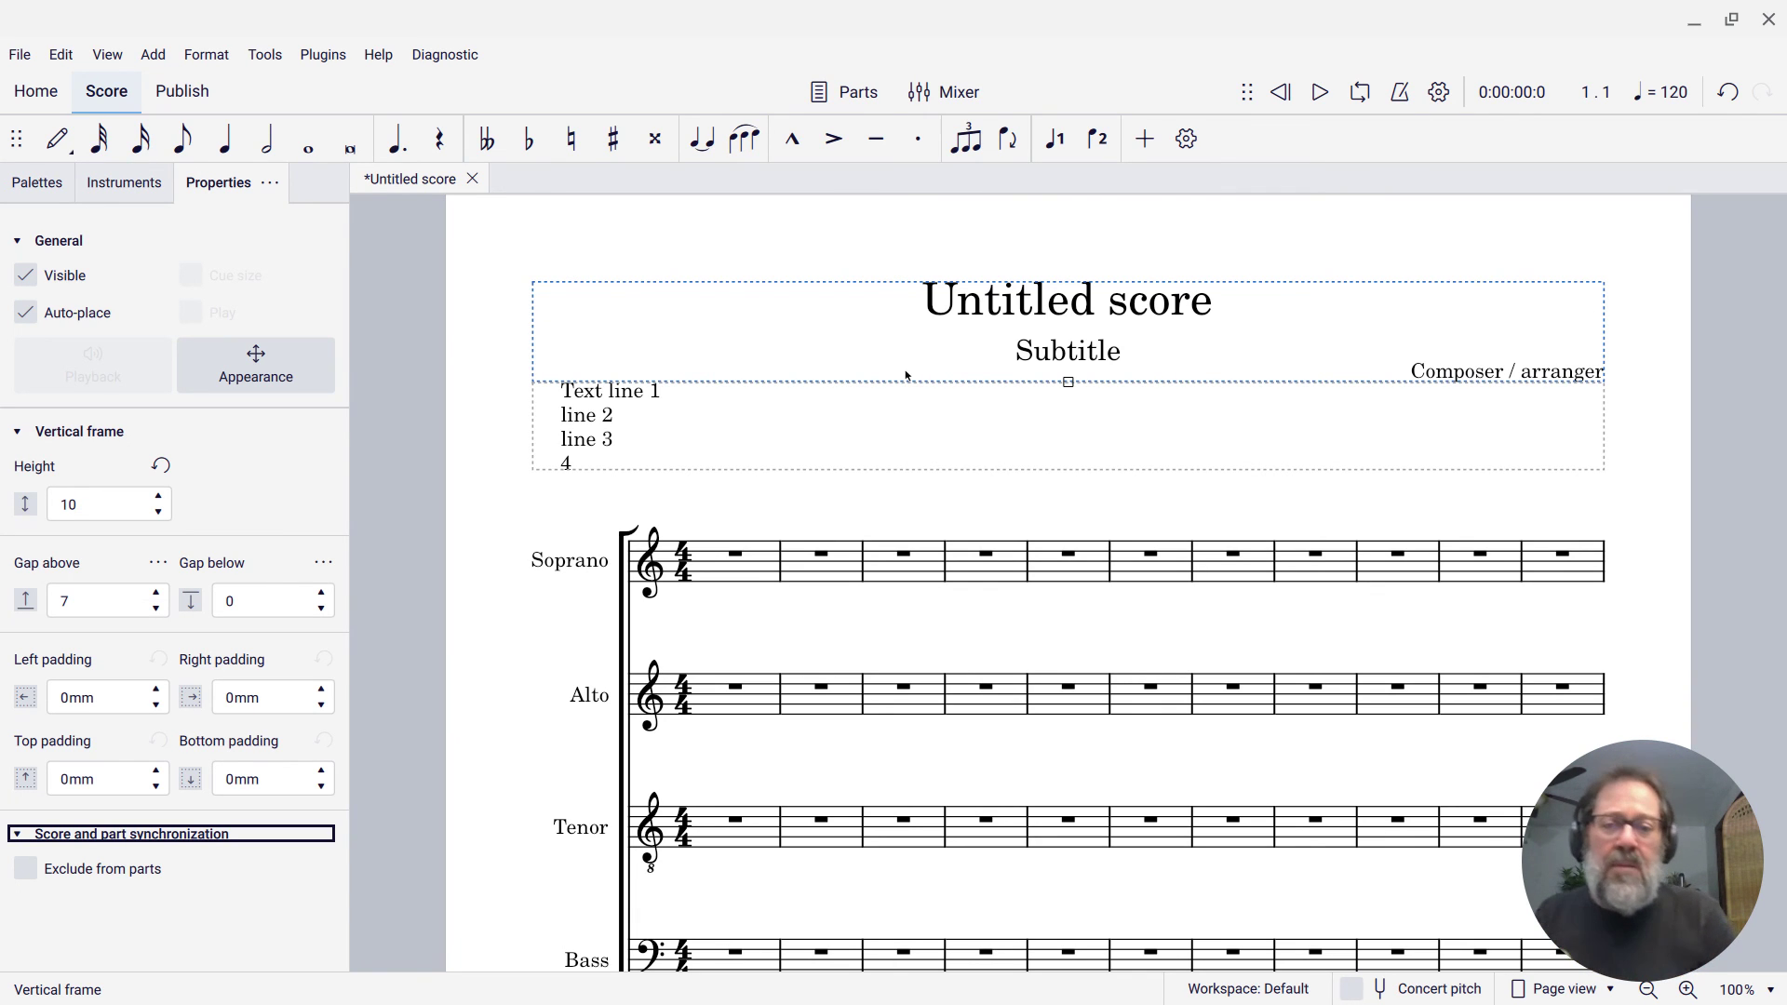
pyautogui.click(678, 406)
pyautogui.click(598, 416)
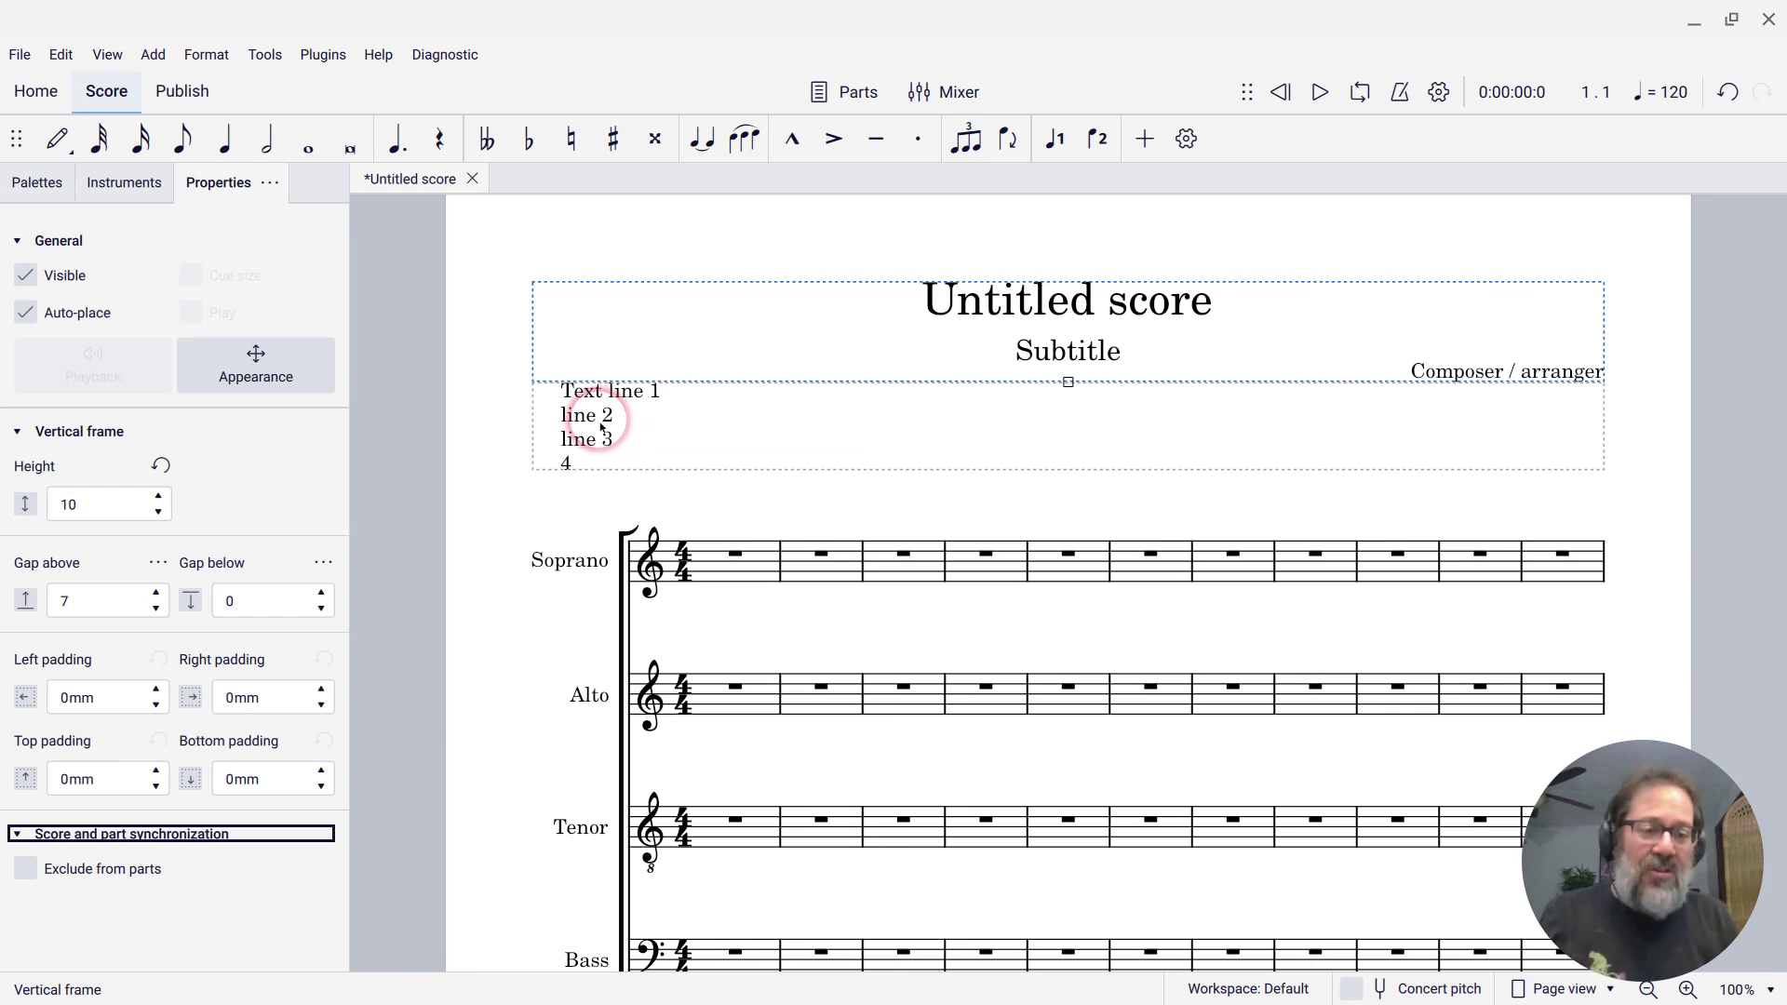